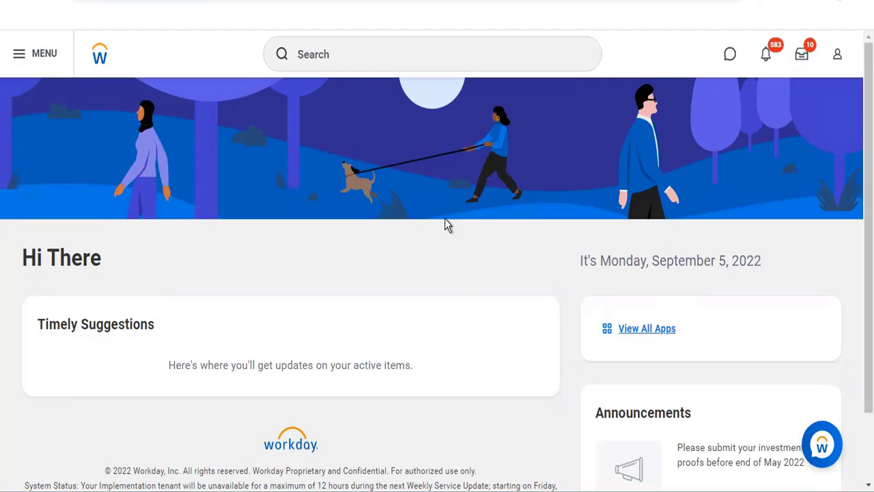
# Find and open the Launch Calibration task, and display the available choices for Top Level Organization.
pyautogui.click(385, 53)
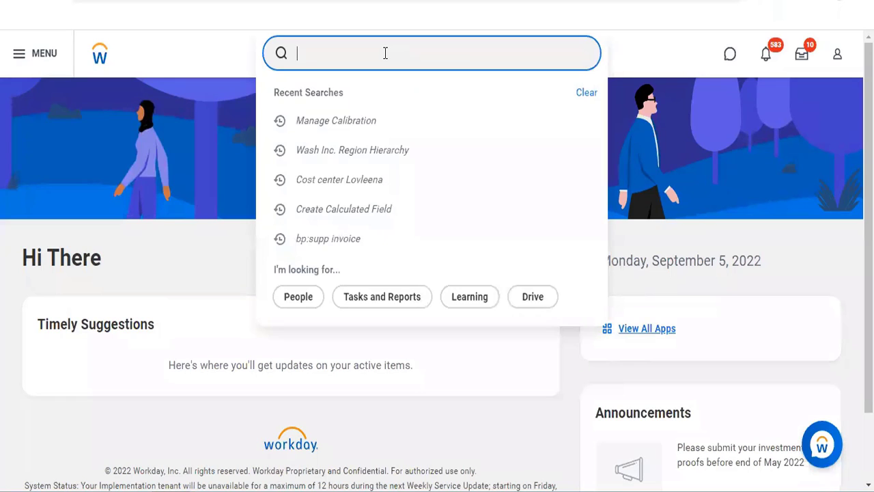
pyautogui.write('launch cal')
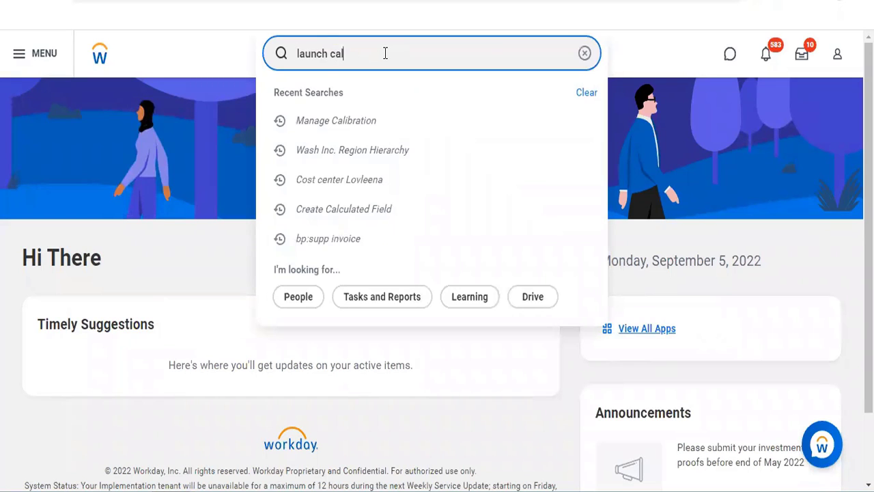
pyautogui.write('ibration')
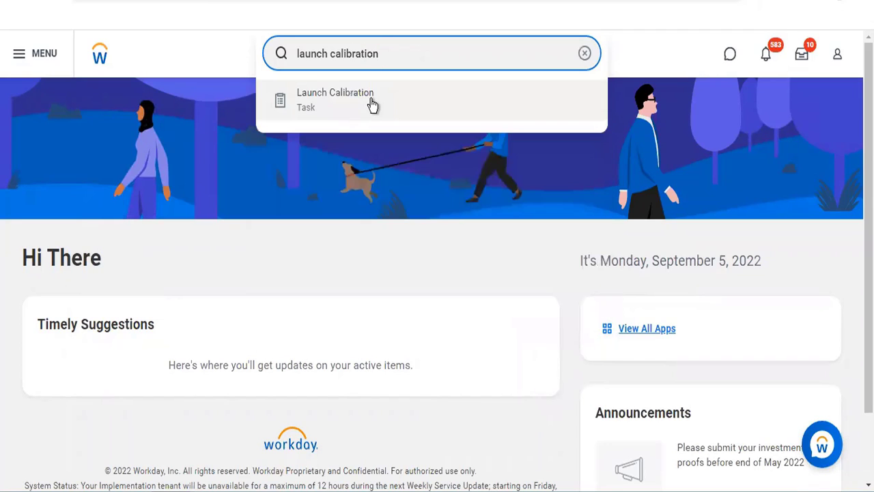
pyautogui.click(372, 103)
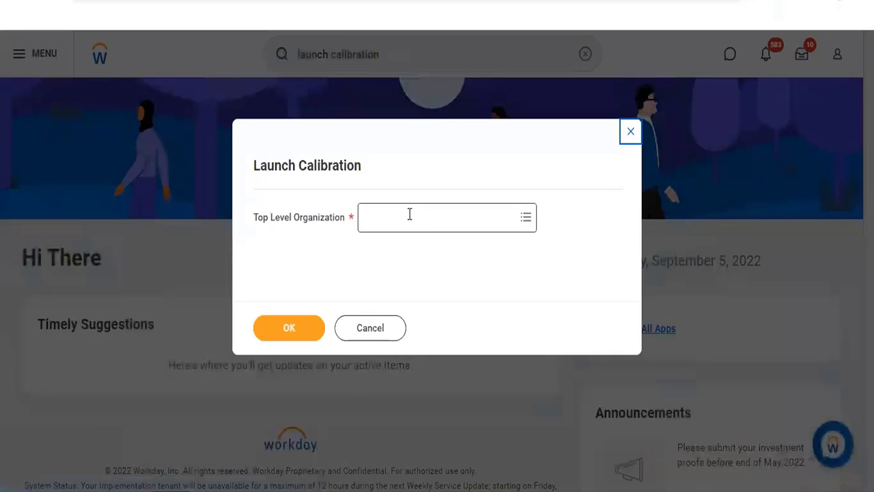
pyautogui.click(410, 217)
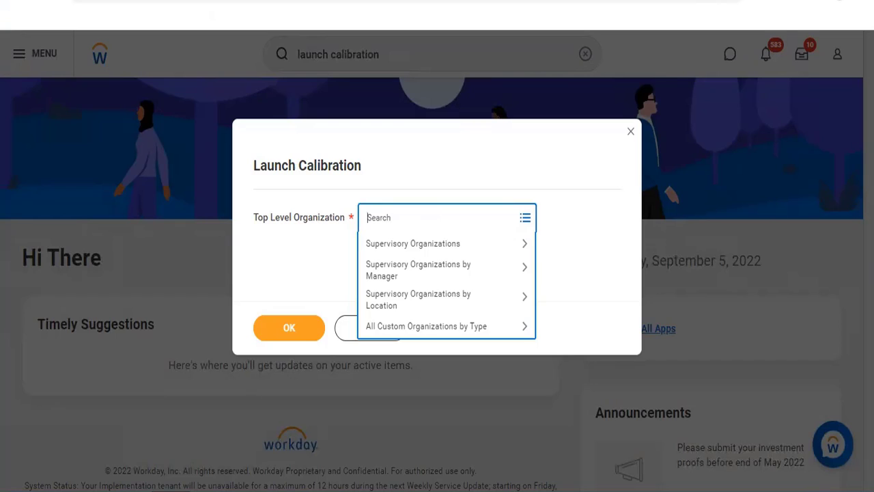
# Duplicate the browser tab and search for "sup org: ZZZ" in the copy.
pyautogui.rightClick(257, 4)
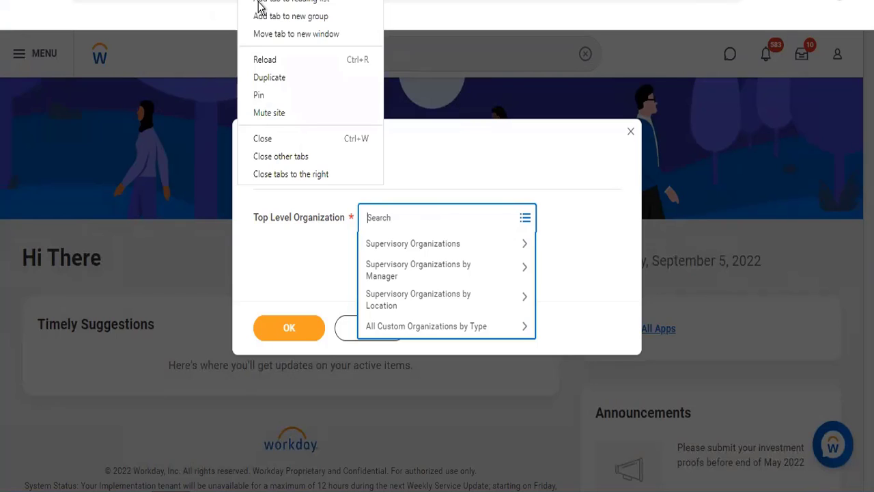
pyautogui.click(284, 78)
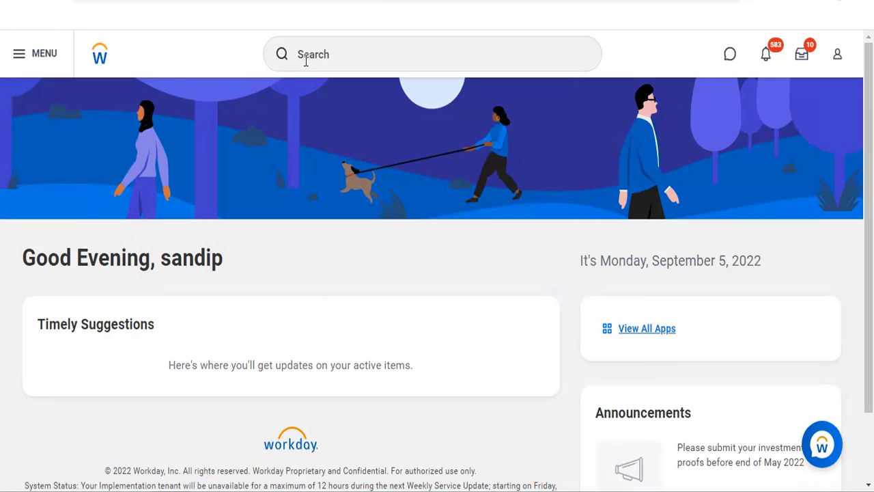
pyautogui.click(305, 62)
pyautogui.write('su')
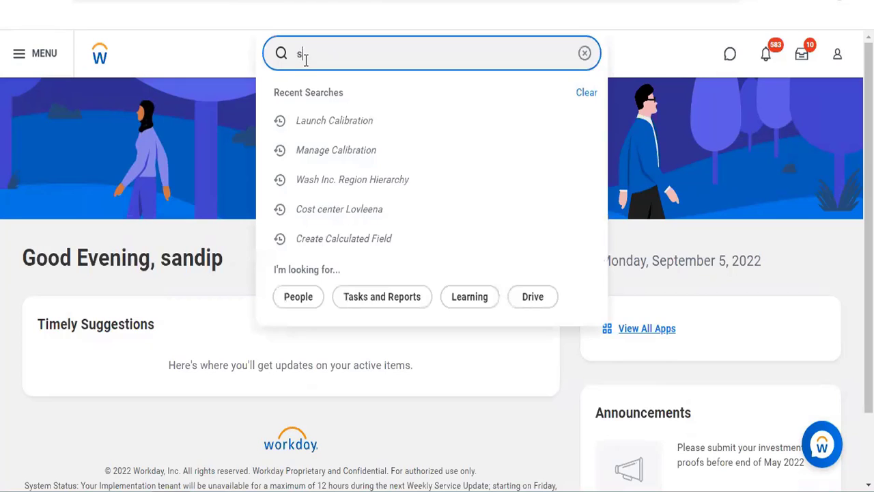
pyautogui.write('p: Org')
pyautogui.press('BackSpace')
pyautogui.press('BackSpace')
pyautogui.press('BackSpace')
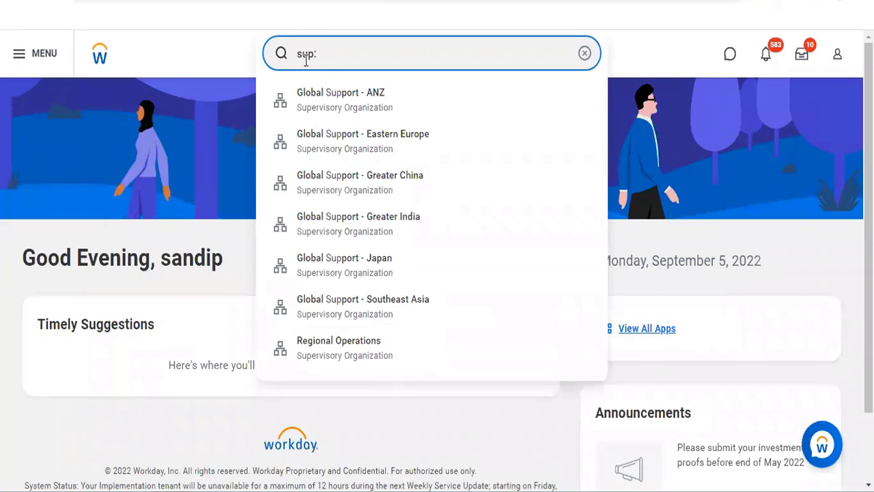
pyautogui.press('BackSpace')
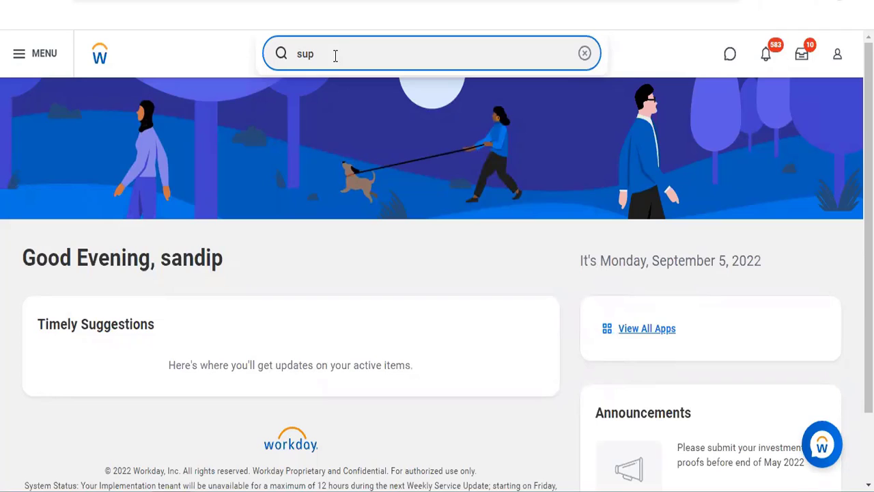
pyautogui.write('org:ZZZ')
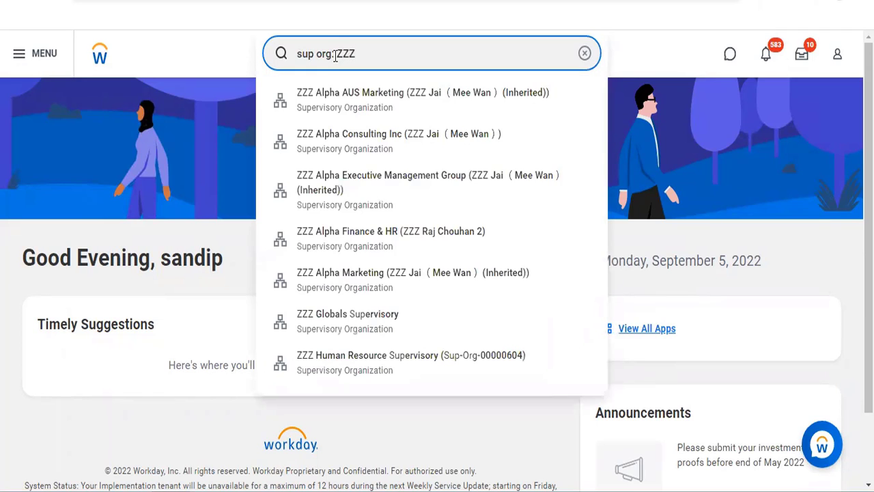
pyautogui.click(335, 55)
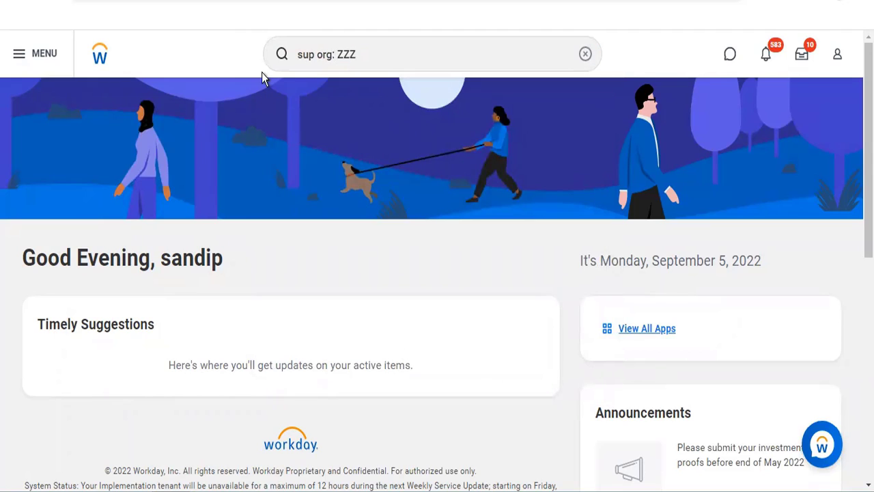
pyautogui.press('Return')
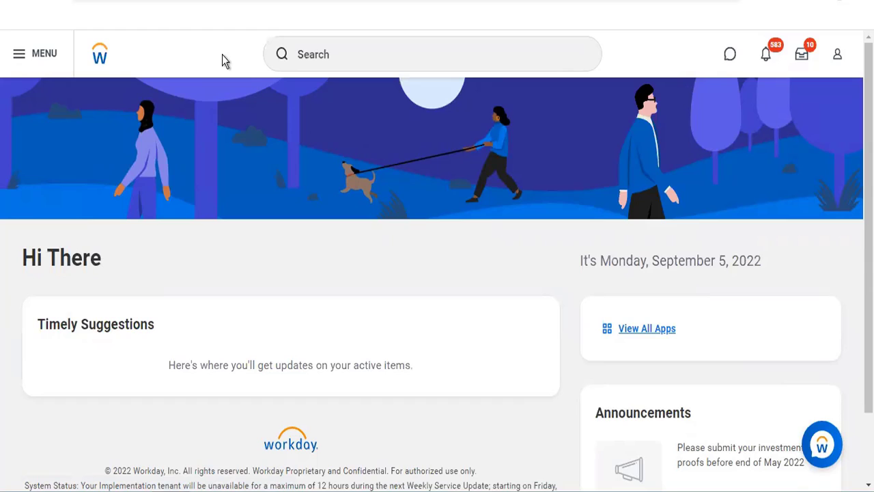
# Rerun the recent "sup org: ZZZ" search and open the ZZZ Alpha AUS Marketing supervisory organization.
pyautogui.click(304, 60)
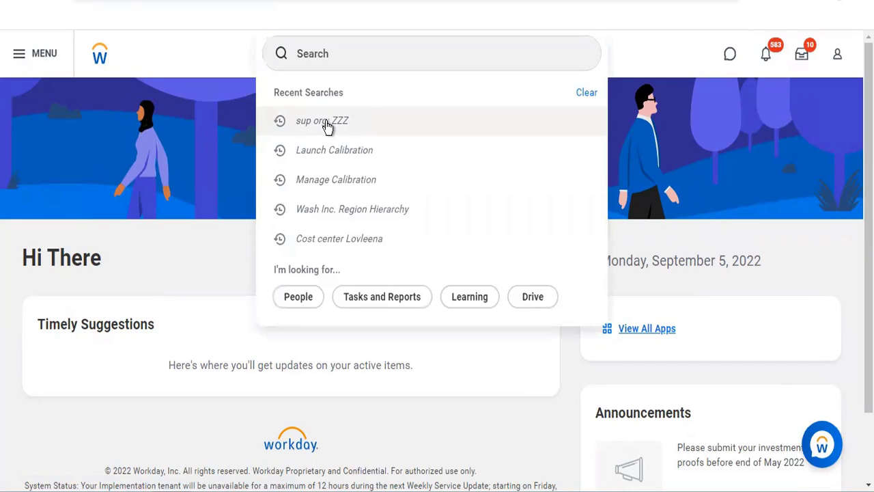
pyautogui.click(406, 135)
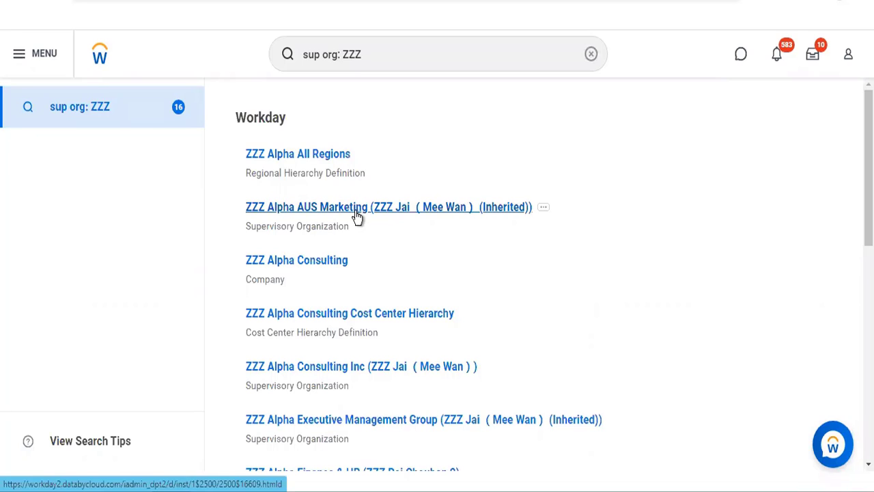
pyautogui.click(355, 208)
pyautogui.click(355, 207)
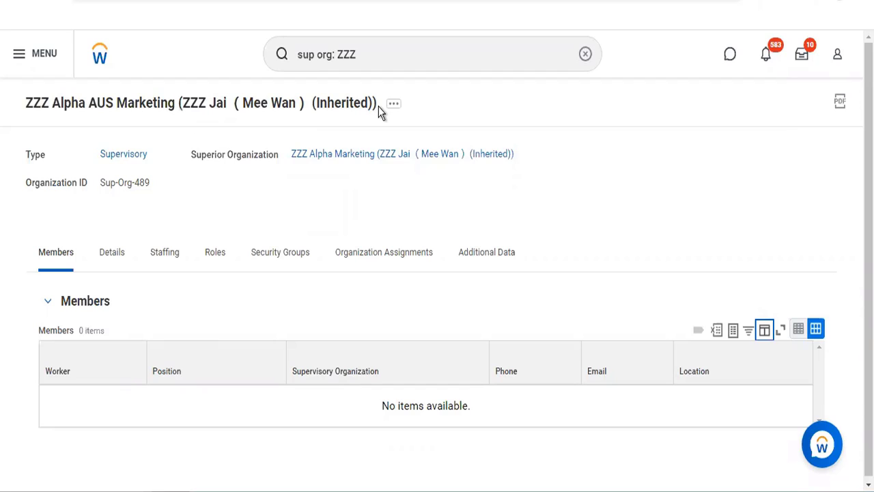
pyautogui.moveTo(337, 100); pyautogui.dragTo(315, 100)
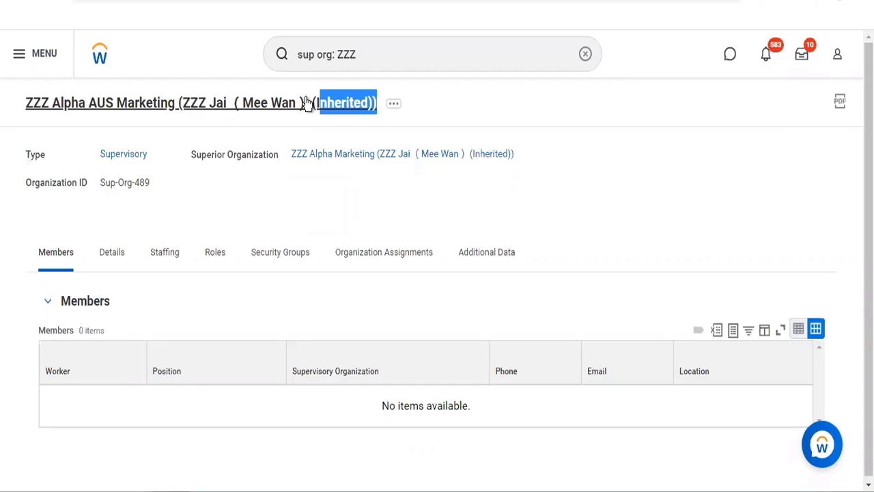
pyautogui.click(301, 88)
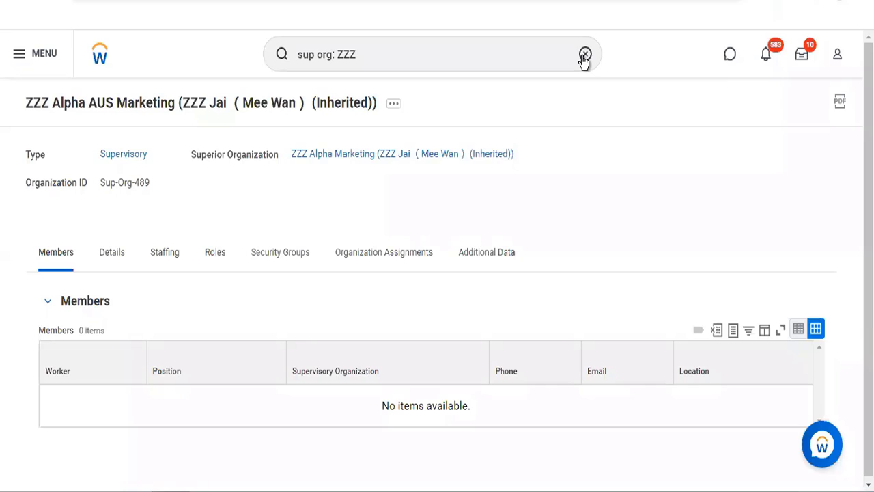
# Replace the search with the first name of the Chief Human Resources Officer in San Francisco and open that worker's profile.
pyautogui.click(585, 54)
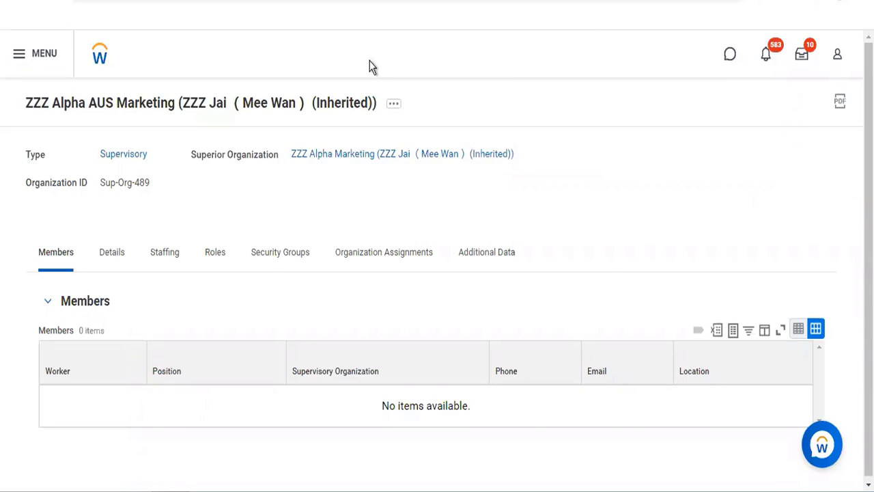
pyautogui.click(356, 56)
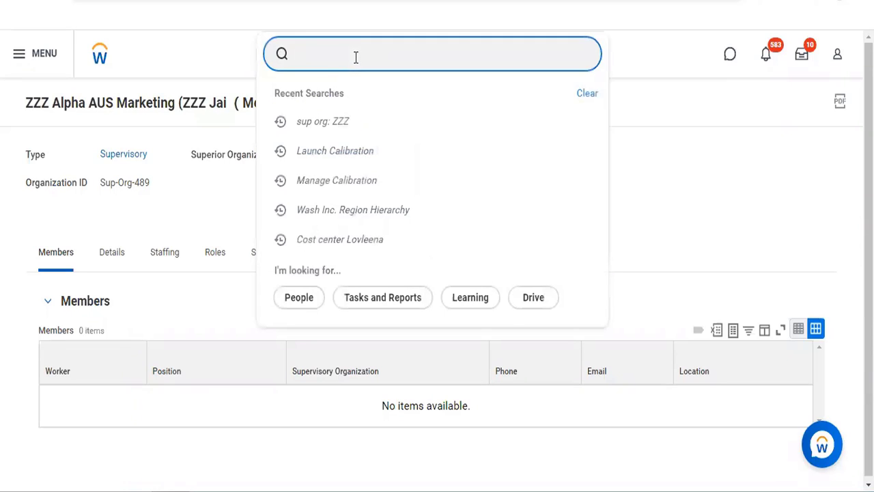
pyautogui.write('logan')
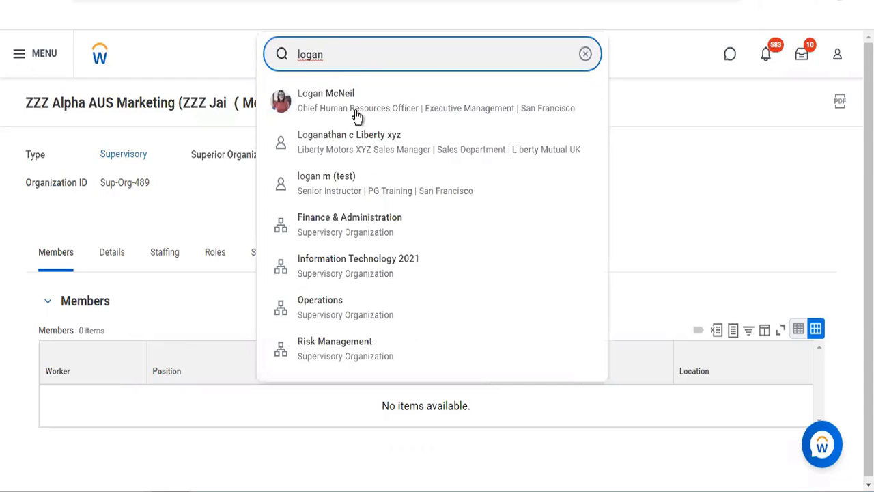
pyautogui.click(357, 113)
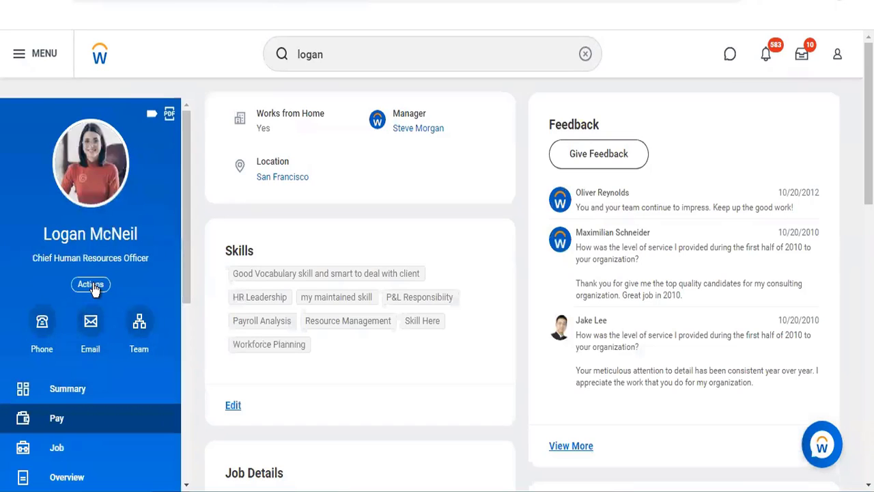
# View the worker's job details and open the Executive Management supervisory organization listed there.
pyautogui.click(81, 389)
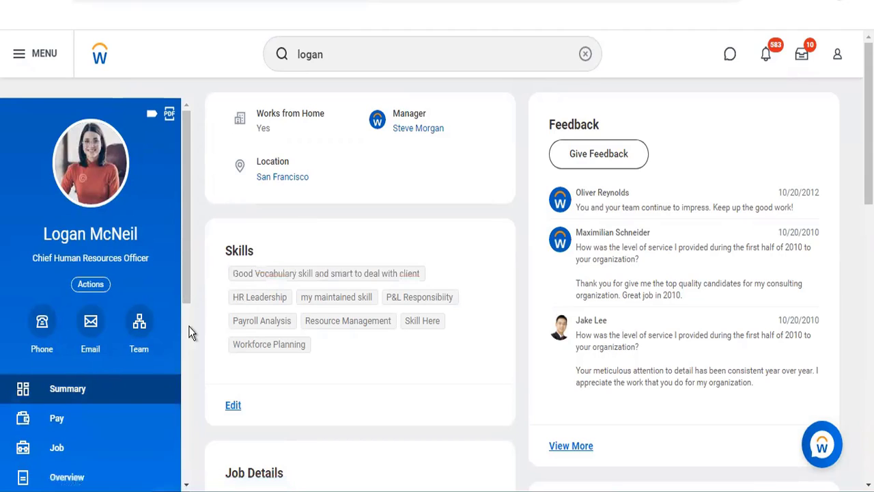
pyautogui.click(85, 401)
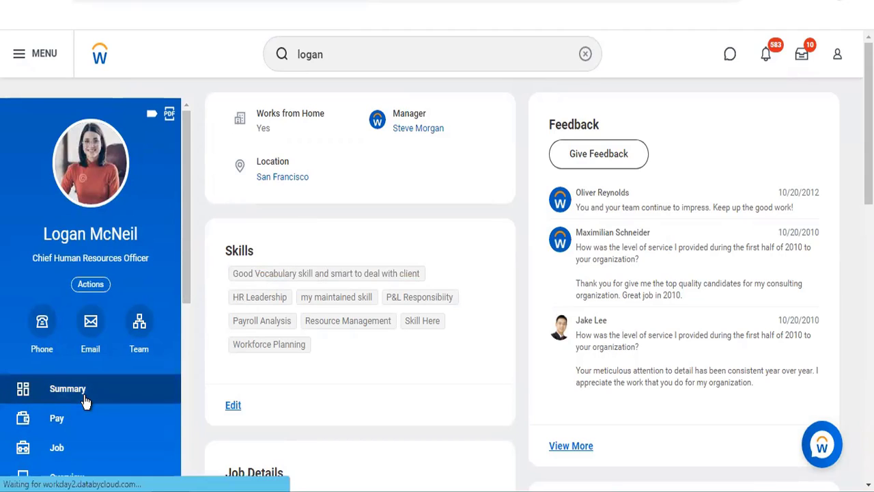
pyautogui.click(74, 445)
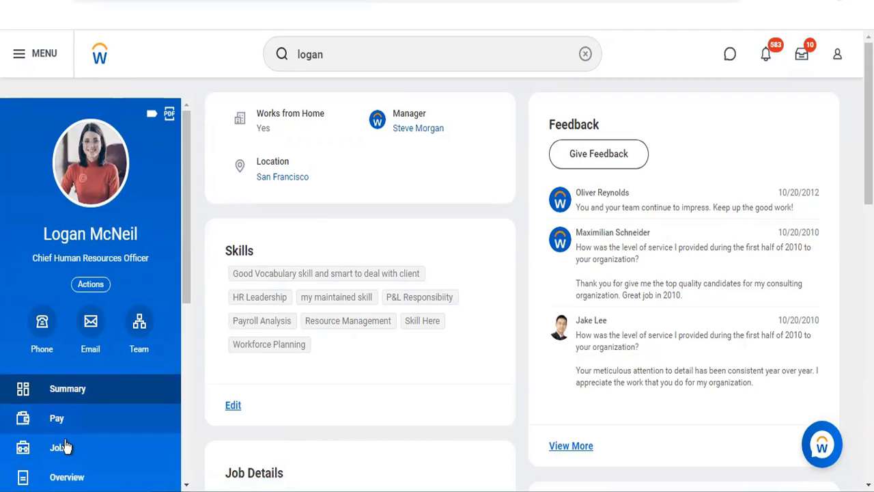
pyautogui.click(61, 447)
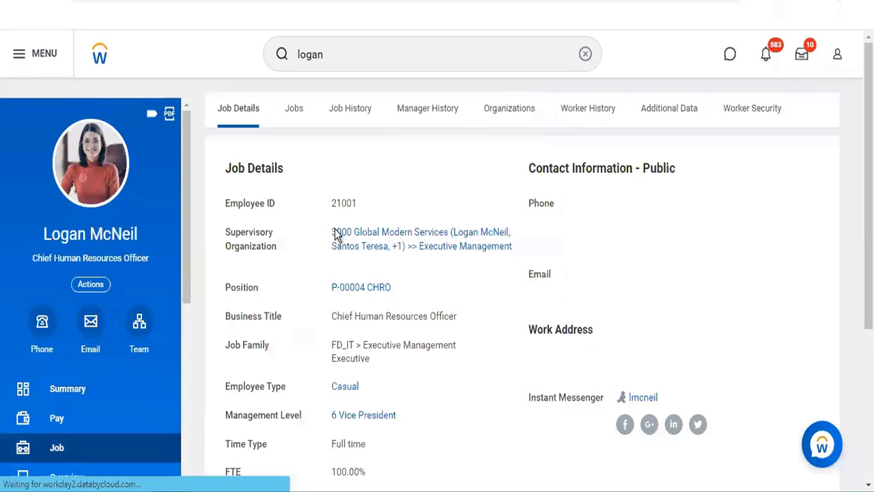
pyautogui.click(410, 245)
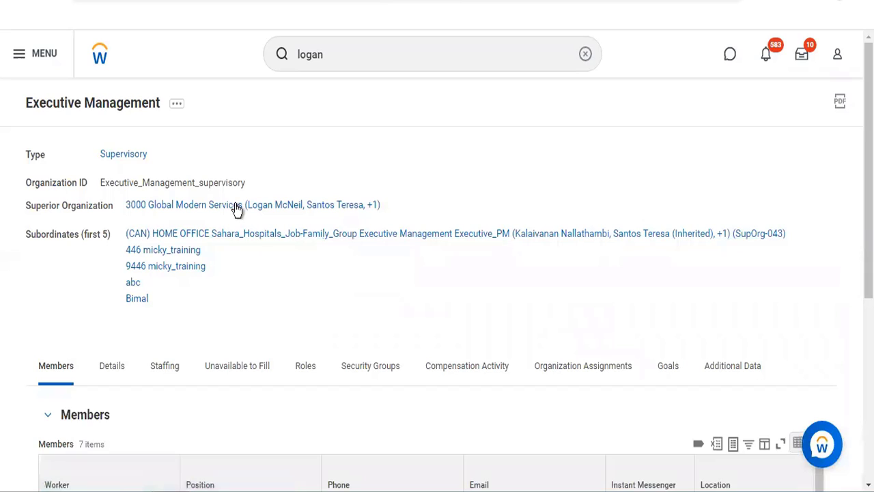
# Open the superior organization 3000 Global Modern Services and look through its members.
pyautogui.doubleClick(235, 205)
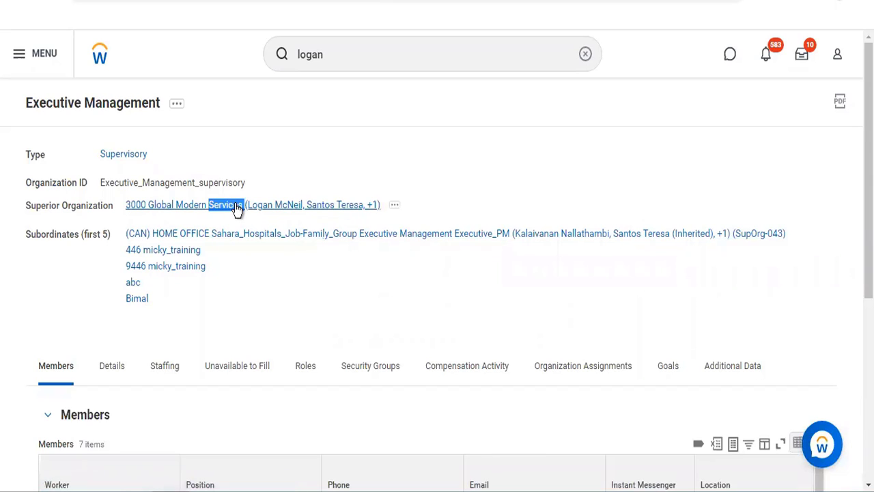
pyautogui.click(236, 204)
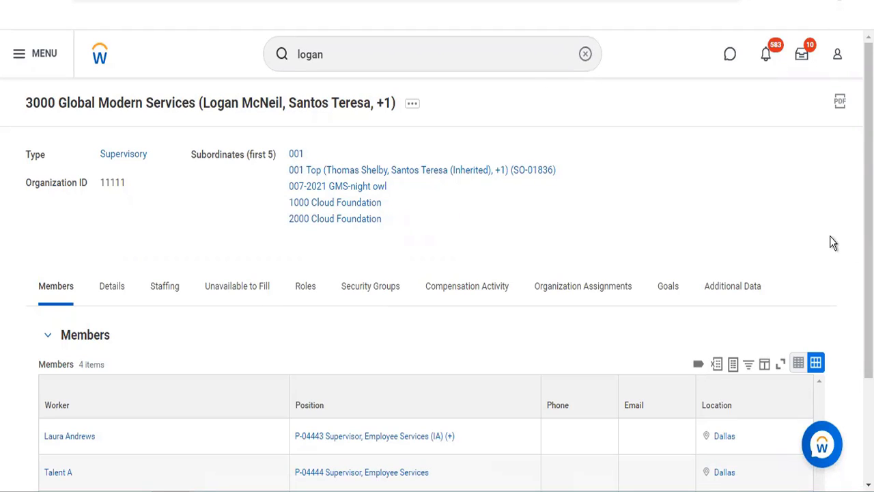
pyautogui.moveTo(869, 239); pyautogui.dragTo(869, 323)
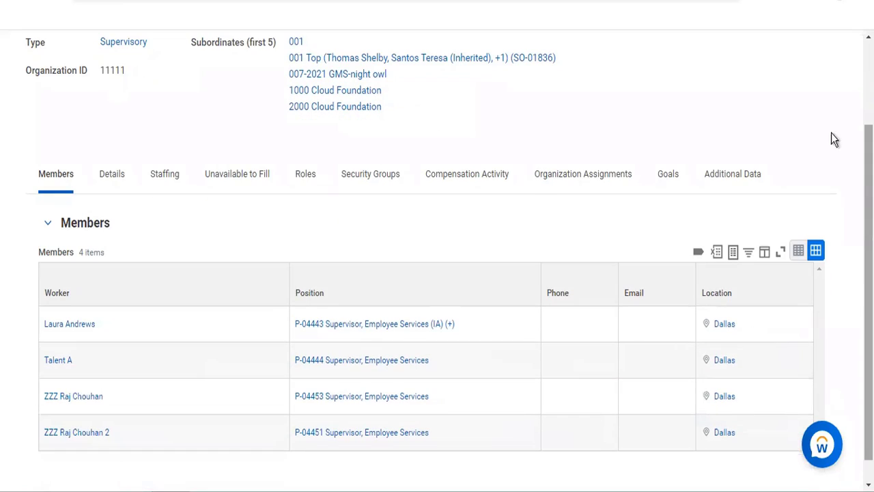
pyautogui.scroll(2, 437, 273)
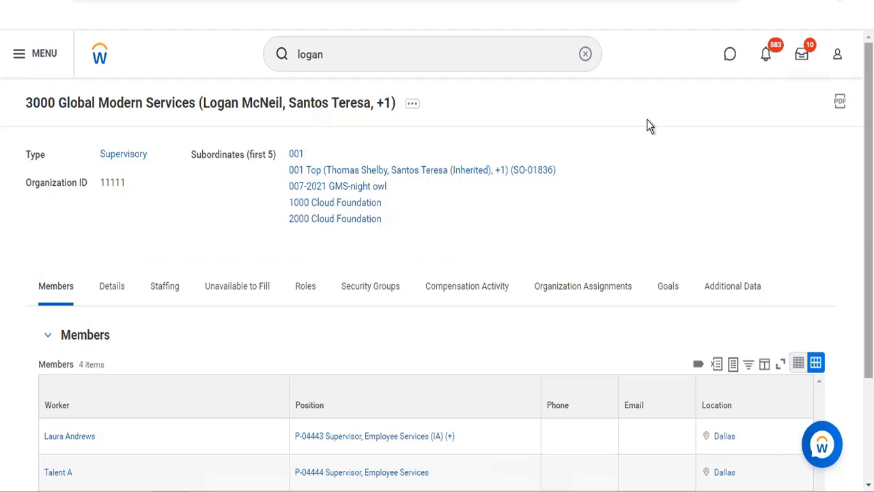
# Search for "launch calibrat" from the organization page and open the Launch Calibration task.
pyautogui.click(589, 55)
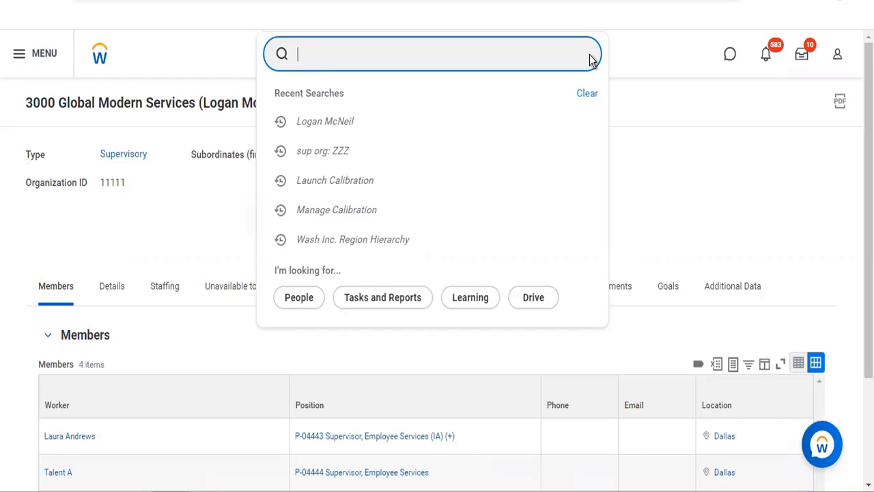
pyautogui.write('launch cal')
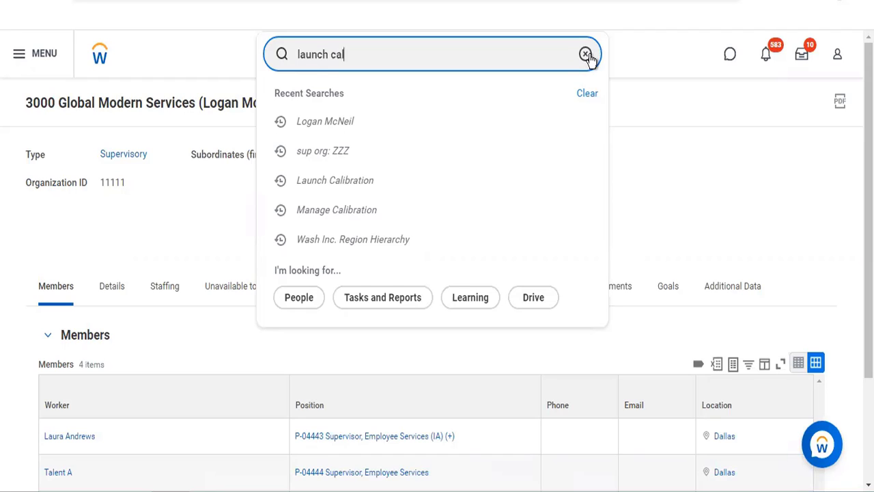
pyautogui.write('ibrat')
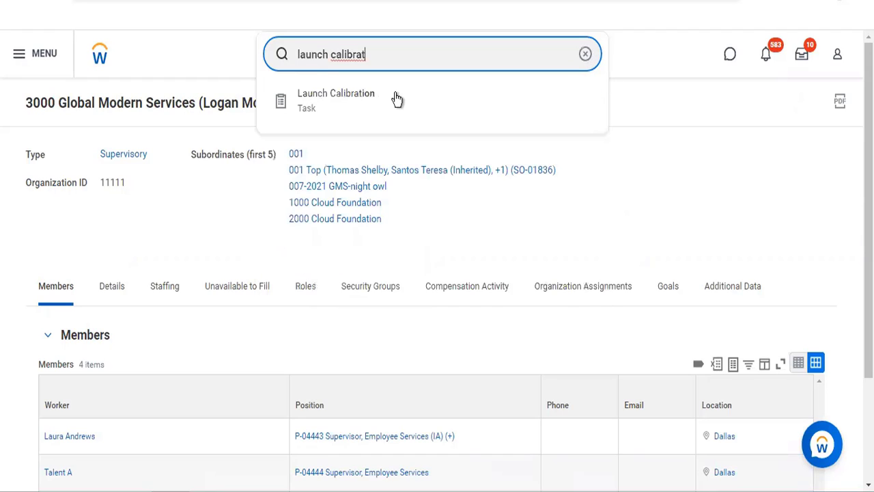
pyautogui.click(363, 104)
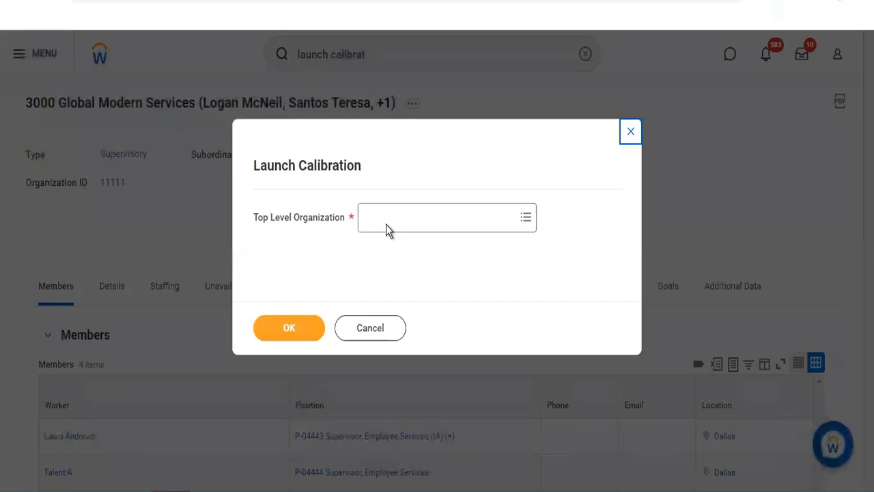
# Browse the custom organizations by type for the top level organization, and try to list all Supervisory Organizations.
pyautogui.click(395, 217)
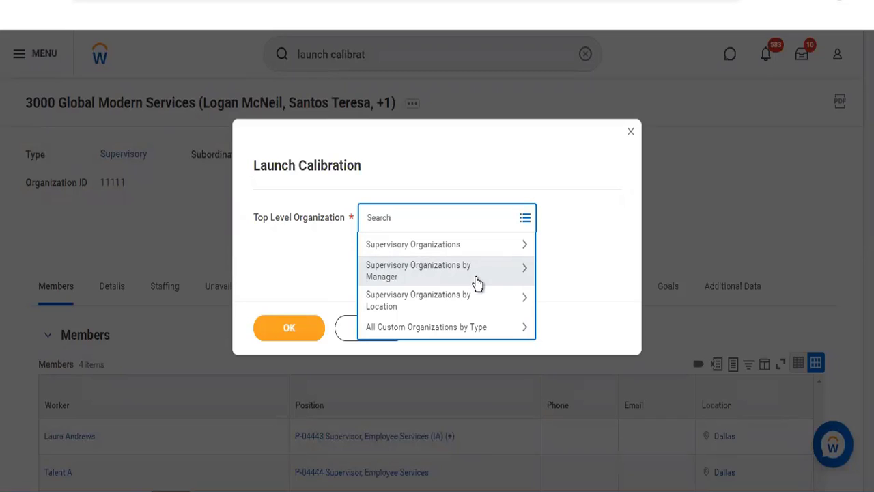
pyautogui.click(490, 328)
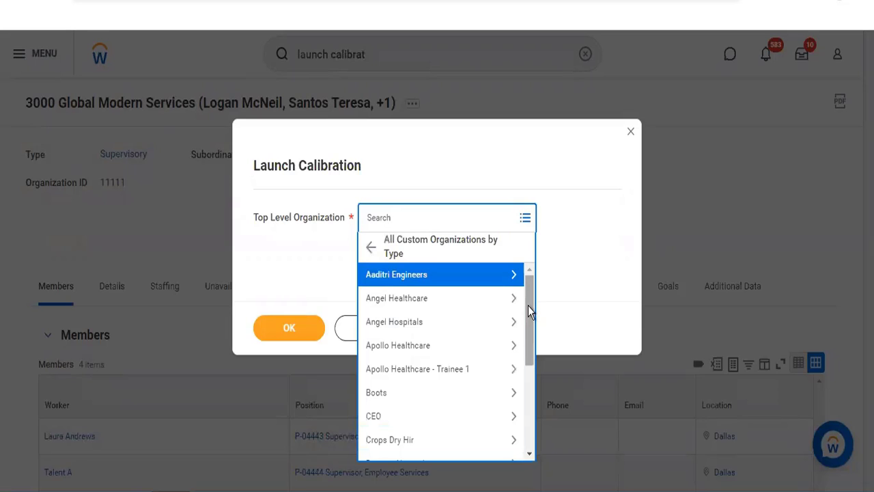
pyautogui.moveTo(528, 305)
pyautogui.mouseDown()
pyautogui.moveTo(525, 369)
pyautogui.moveTo(531, 278)
pyautogui.mouseUp()
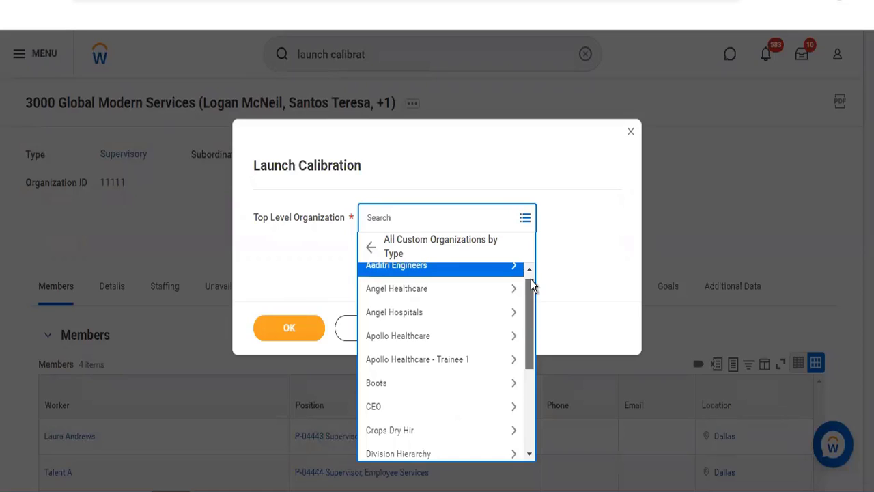
pyautogui.click(369, 250)
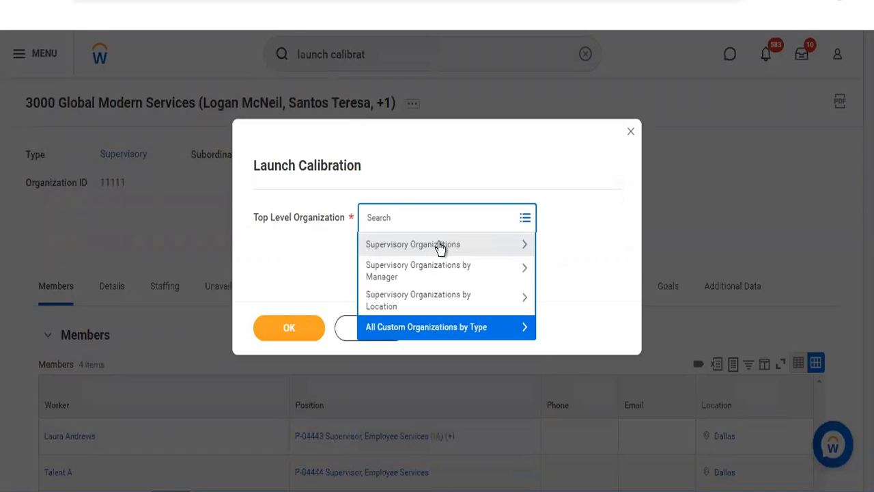
pyautogui.click(445, 244)
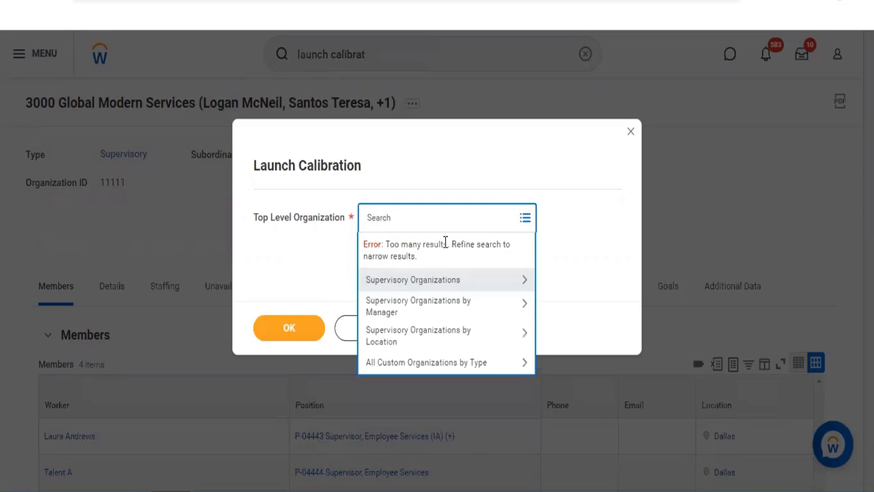
# Search the top level organizations for "global modern serv", select 3000 Global Modern Services and continue to the calibration details.
pyautogui.click(436, 217)
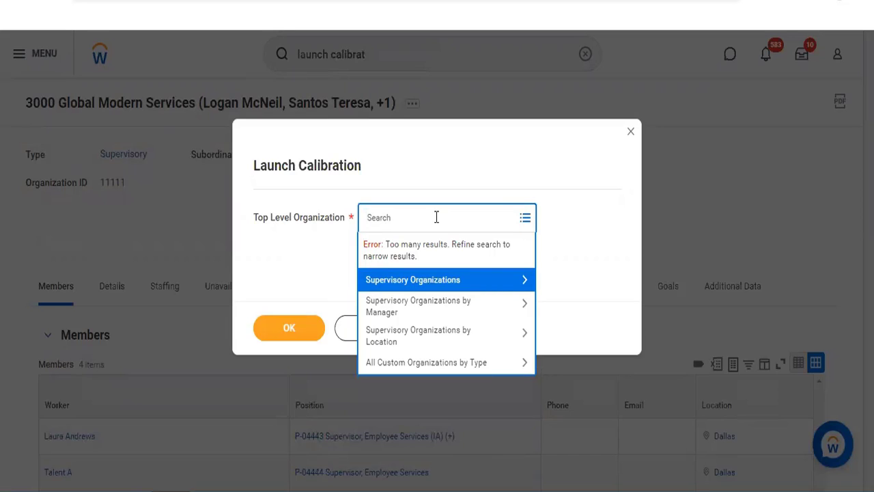
pyautogui.write('global modern serv')
pyautogui.press('Return')
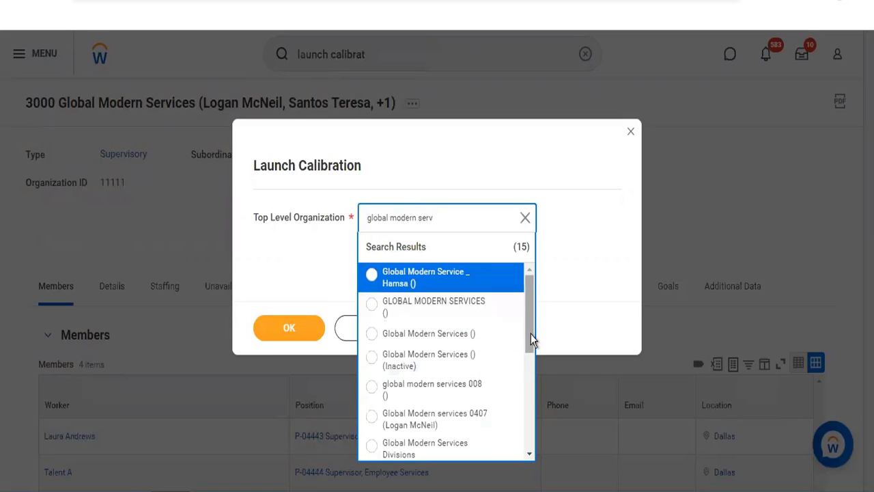
pyautogui.moveTo(531, 334); pyautogui.dragTo(527, 388)
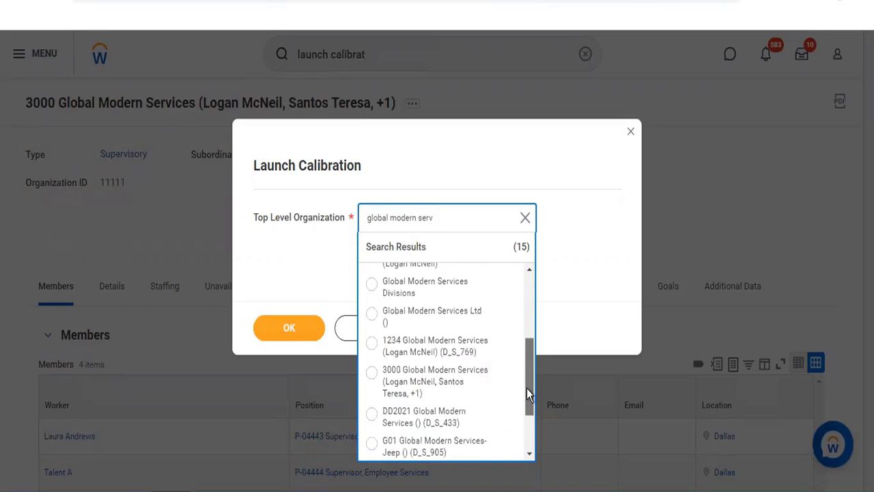
pyautogui.click(444, 377)
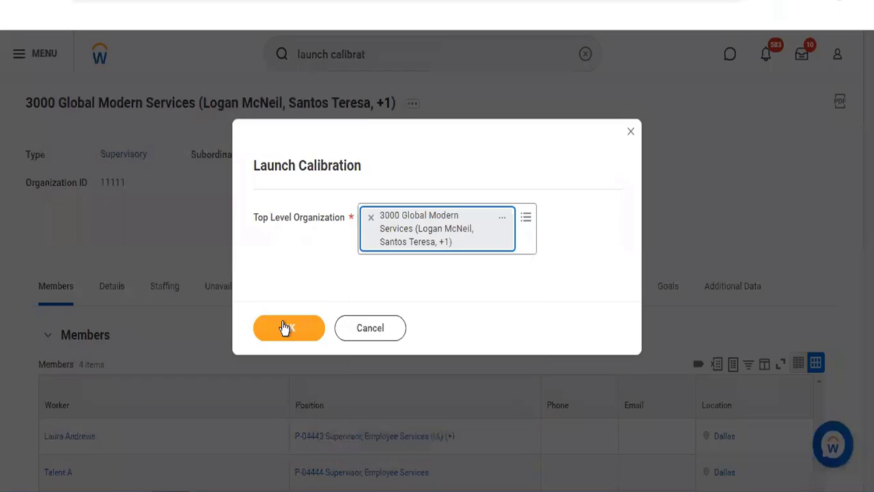
pyautogui.click(284, 327)
pyautogui.click(282, 322)
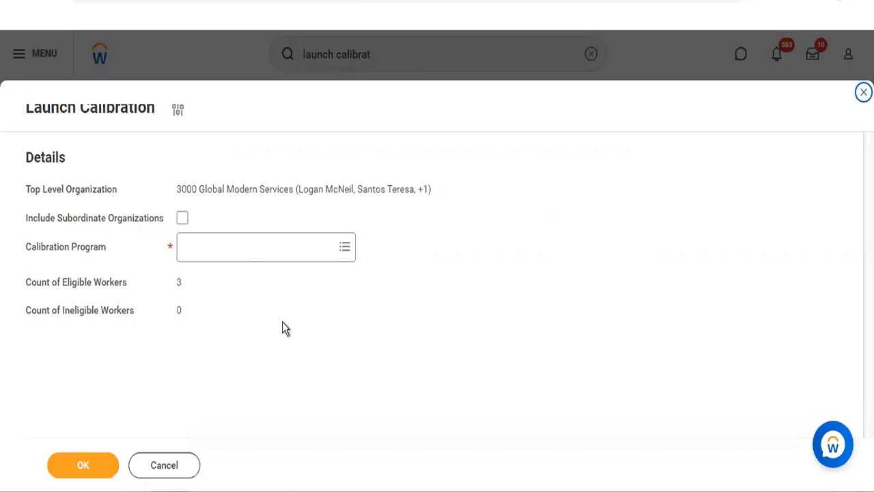
pyautogui.click(245, 255)
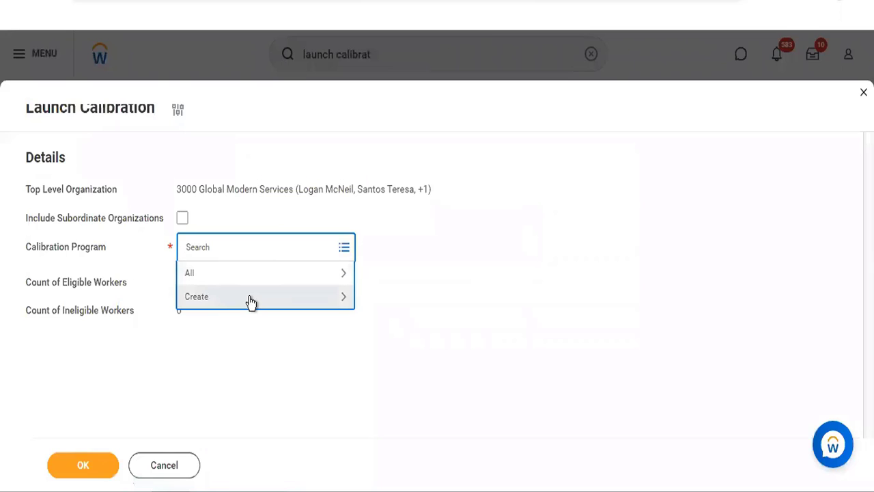
pyautogui.rightClick(250, 300)
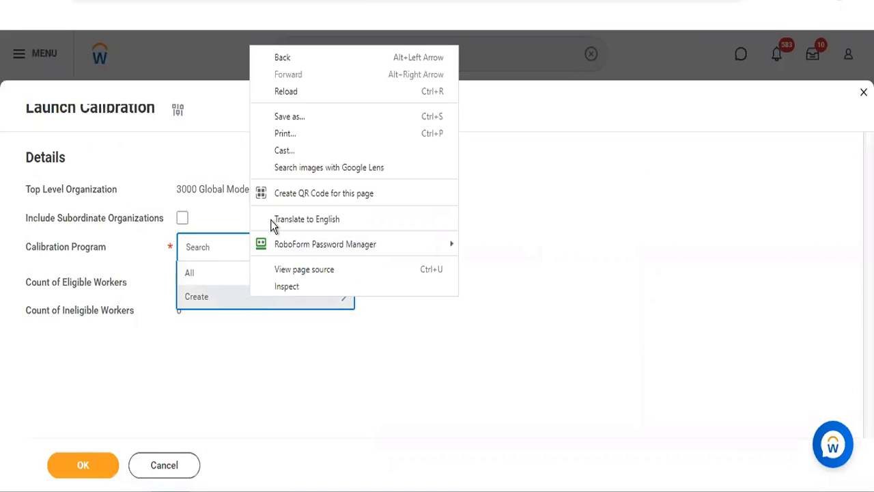
pyautogui.click(489, 339)
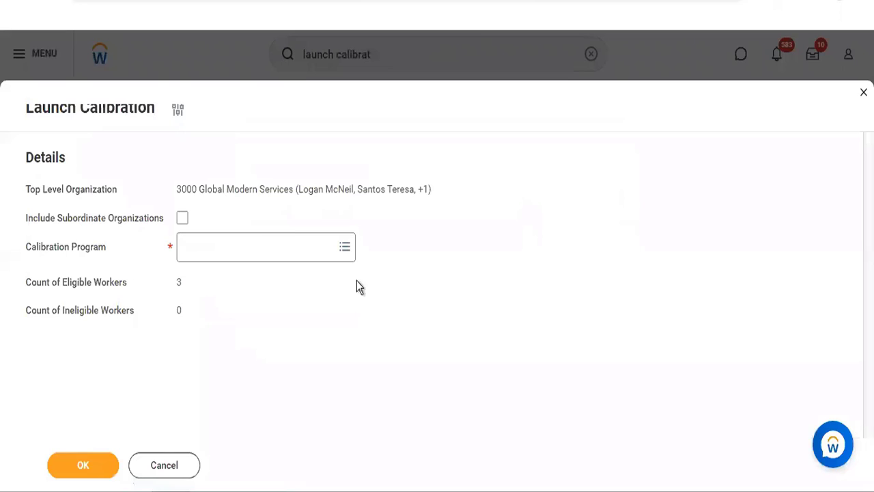
pyautogui.click(252, 247)
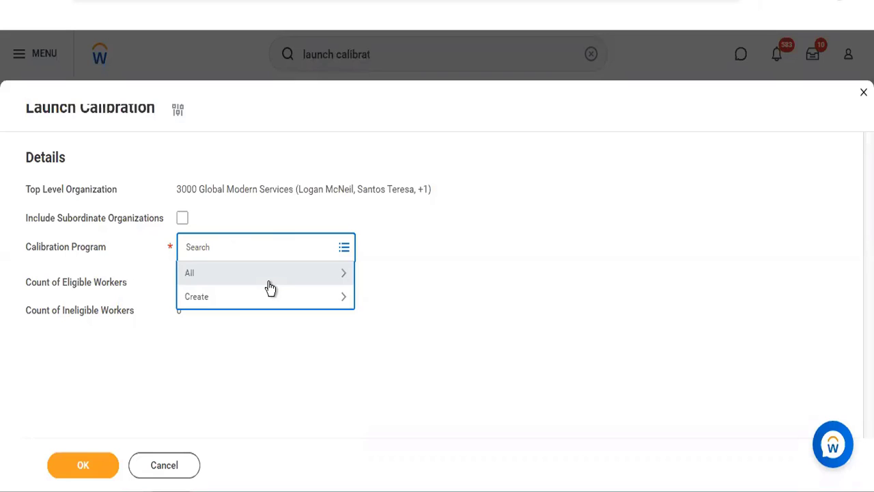
pyautogui.click(282, 170)
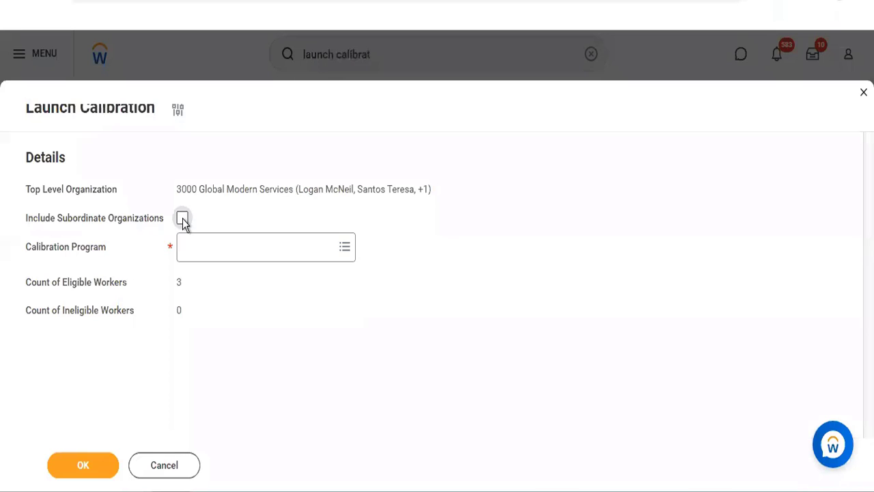
# Launch the calibration with the Performance Review Calibration program, excluding subordinate organizations, and refresh the process status.
pyautogui.click(206, 248)
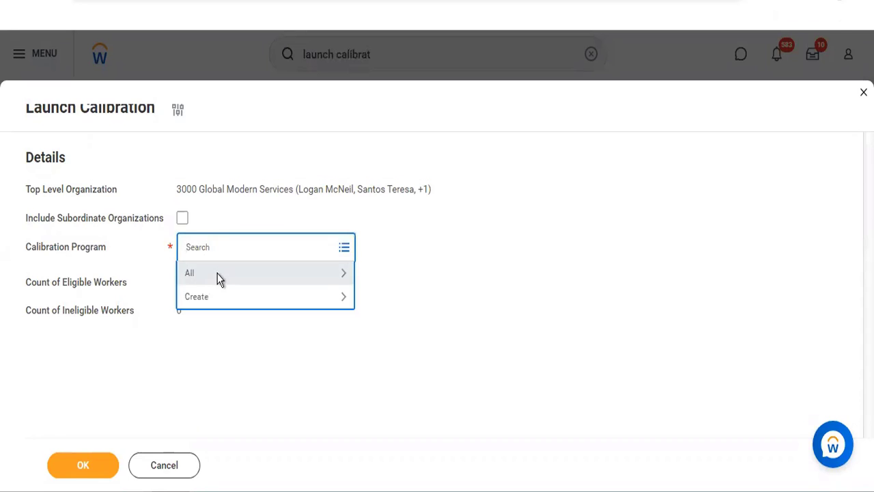
pyautogui.click(219, 278)
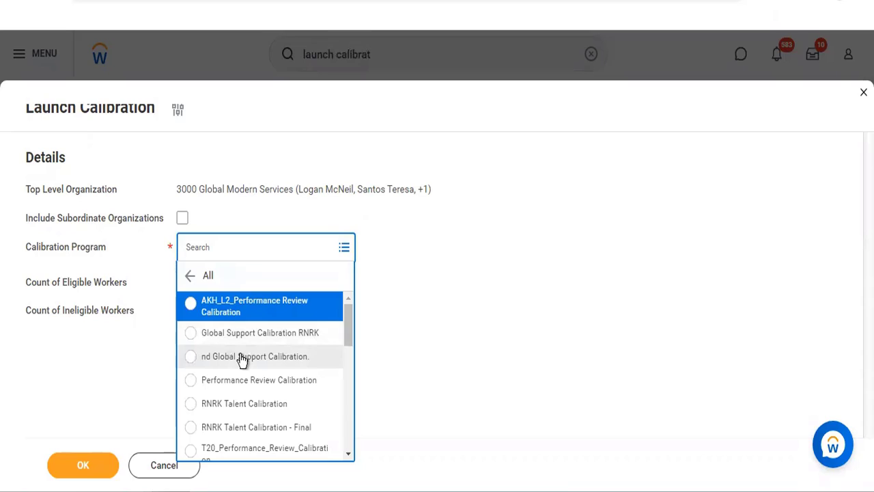
pyautogui.click(243, 379)
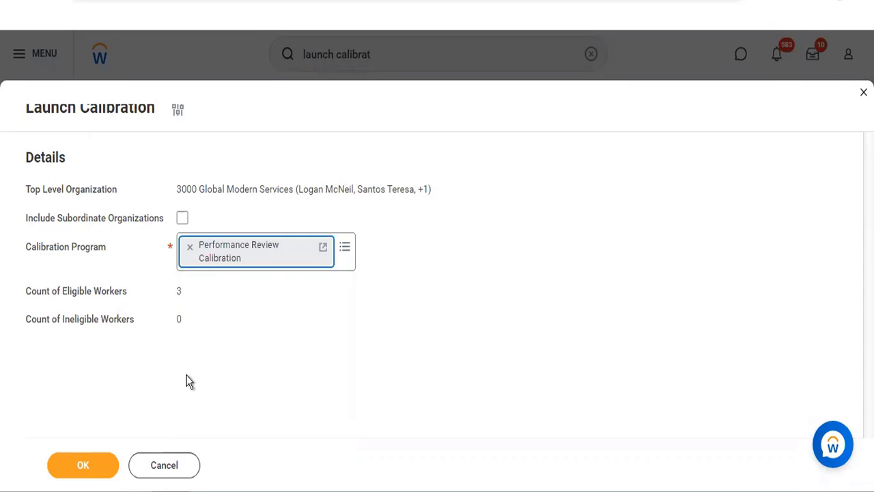
pyautogui.click(83, 467)
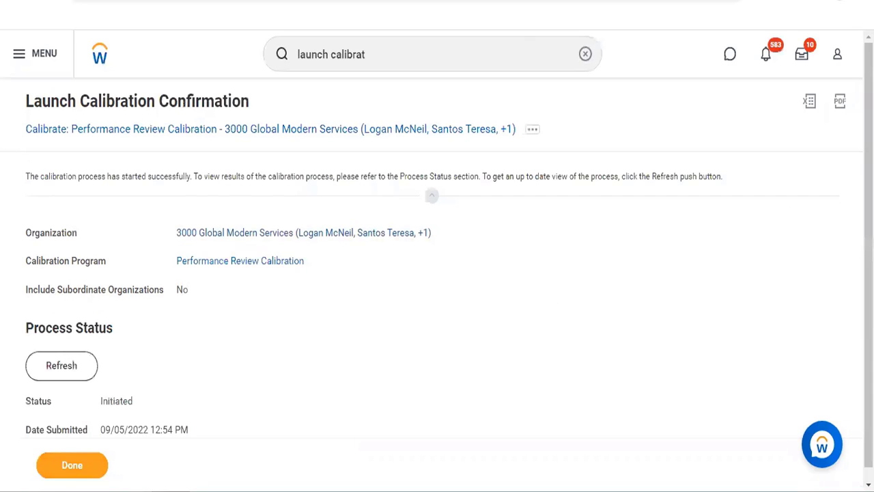
pyautogui.scroll(-1, 698, 273)
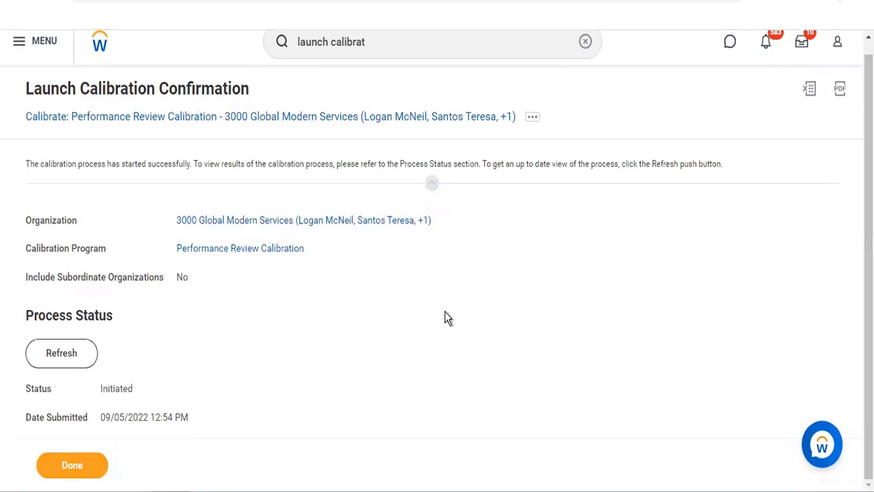
pyautogui.click(74, 353)
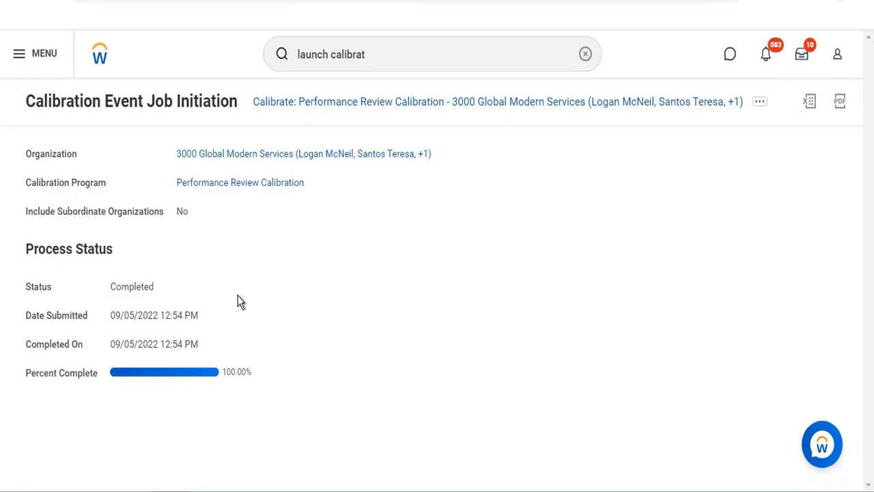
# Open the Performance Review Calibration program in a new browser tab and review its settings.
pyautogui.rightClick(251, 188)
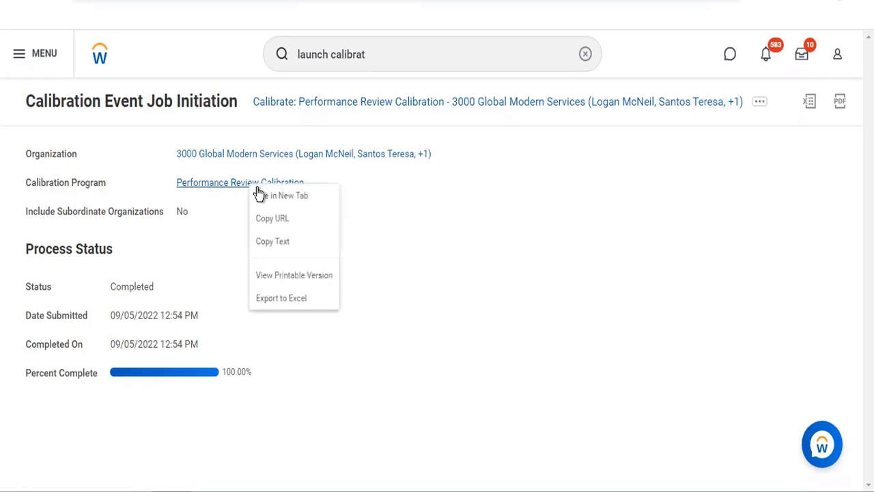
pyautogui.click(280, 196)
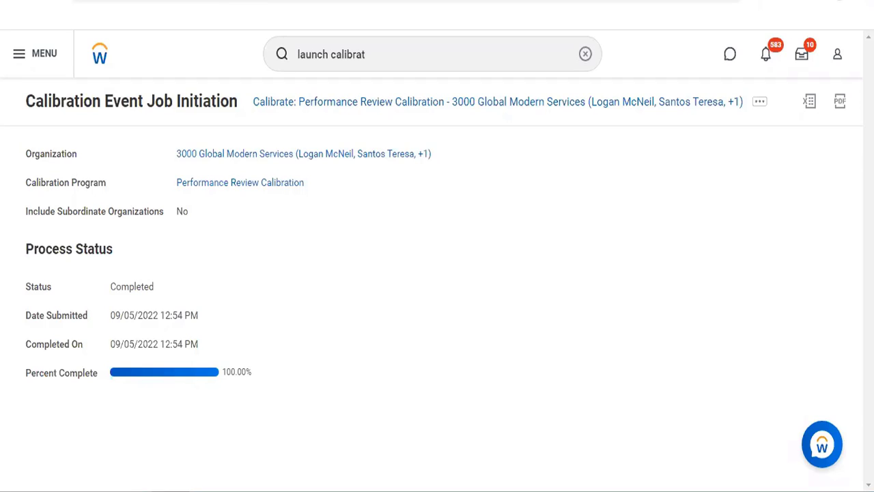
pyautogui.rightClick(232, 186)
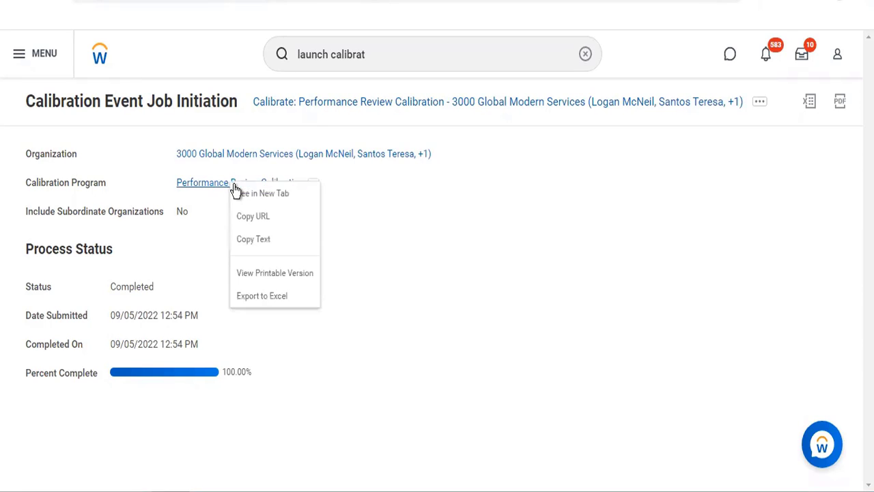
pyautogui.click(242, 193)
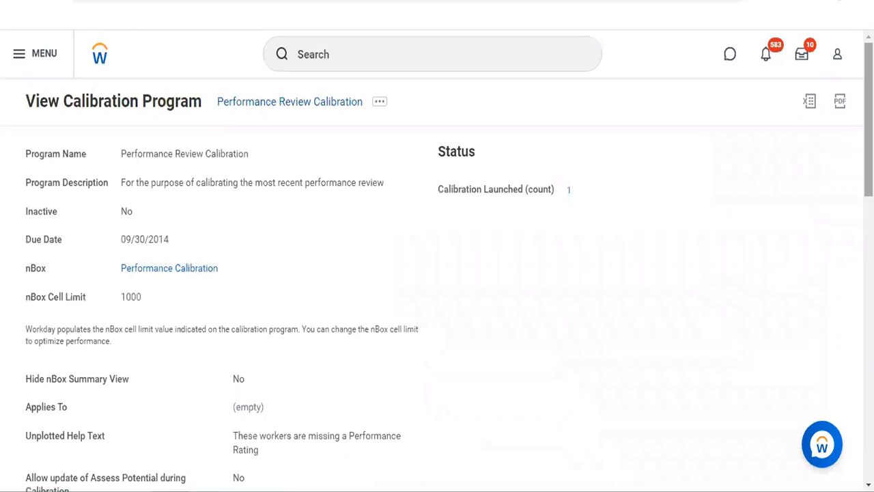
pyautogui.scroll(-3, 438, 273)
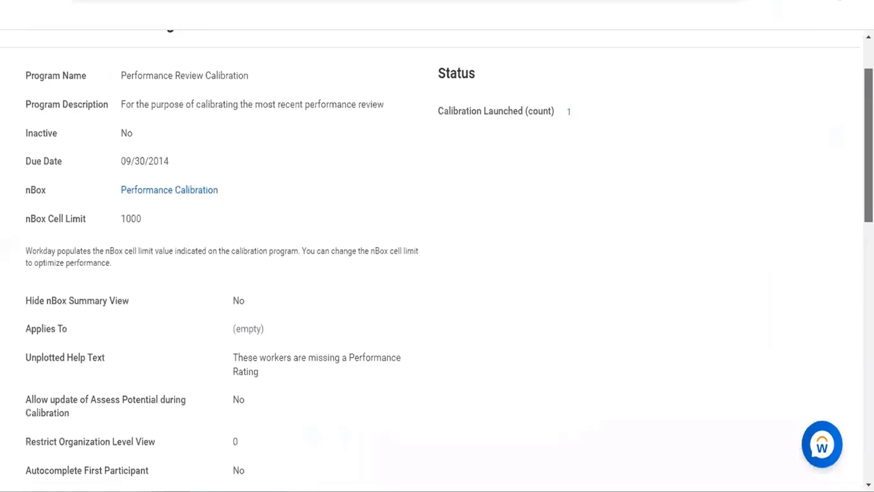
pyautogui.scroll(-1, 438, 273)
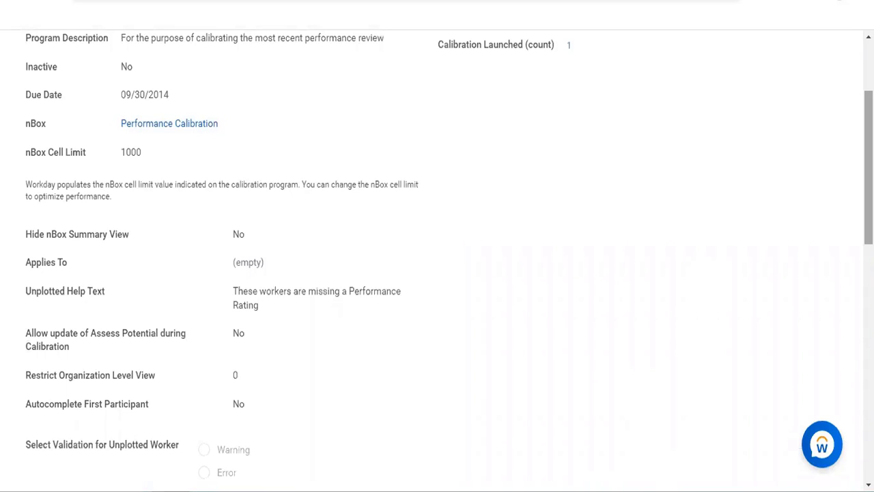
pyautogui.scroll(-3, 437, 273)
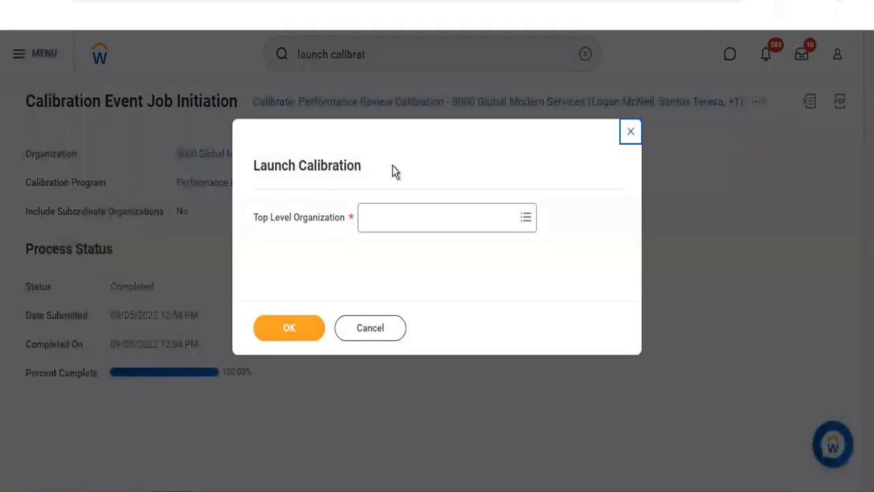
# Set the new calibration's top level organization to Baker Street - London from the Angel Healthcare custom organizations and continue.
pyautogui.click(387, 212)
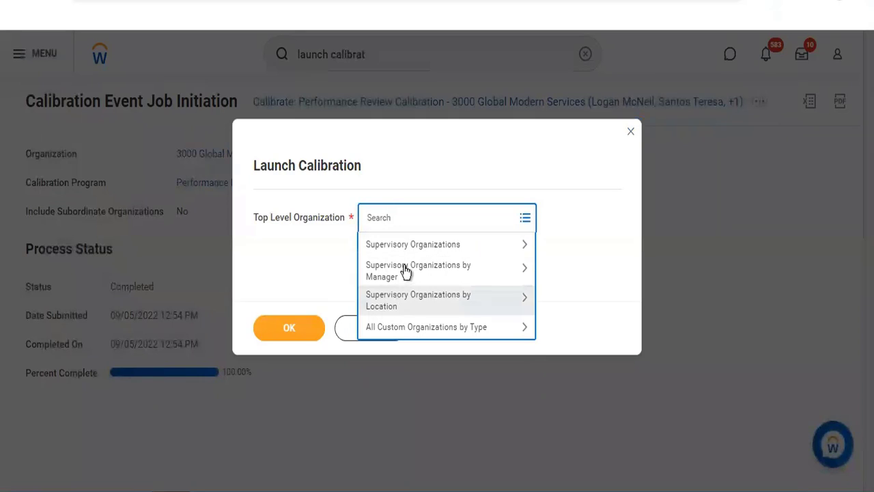
pyautogui.click(423, 328)
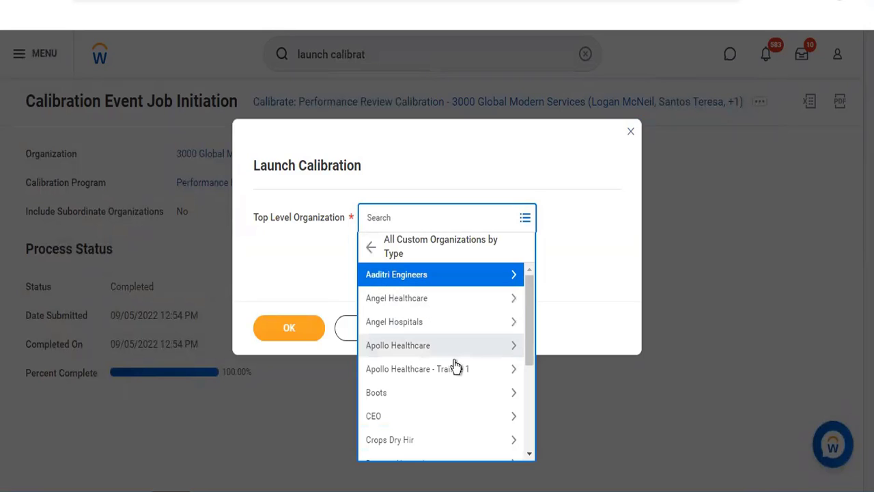
pyautogui.click(455, 298)
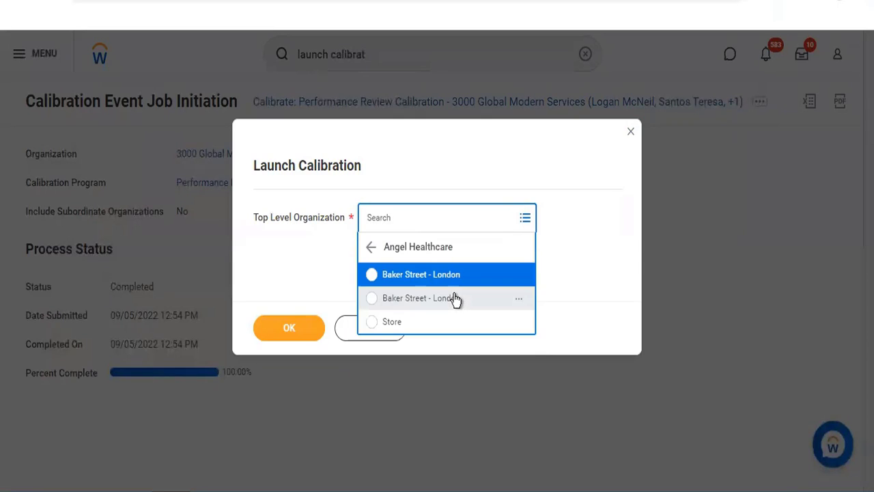
pyautogui.click(420, 276)
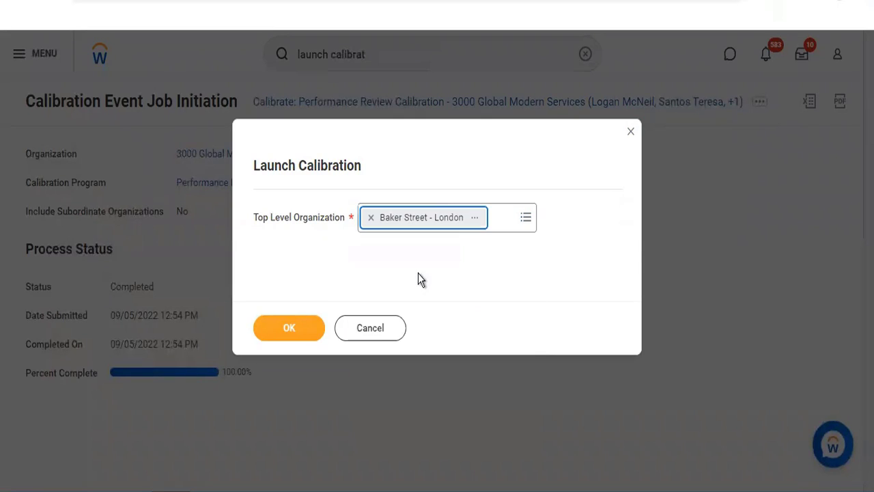
pyautogui.click(286, 332)
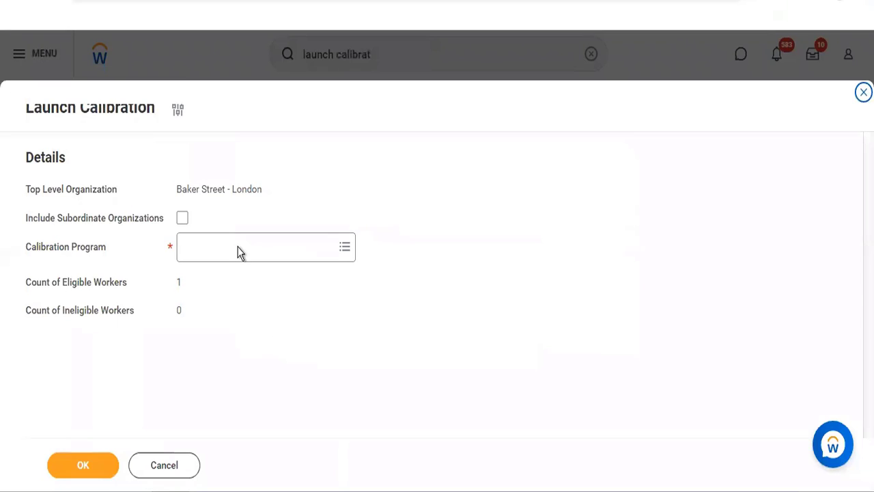
# Include subordinate organizations in the Baker Street - London calibration and start creating a new calibration program for it.
pyautogui.click(239, 249)
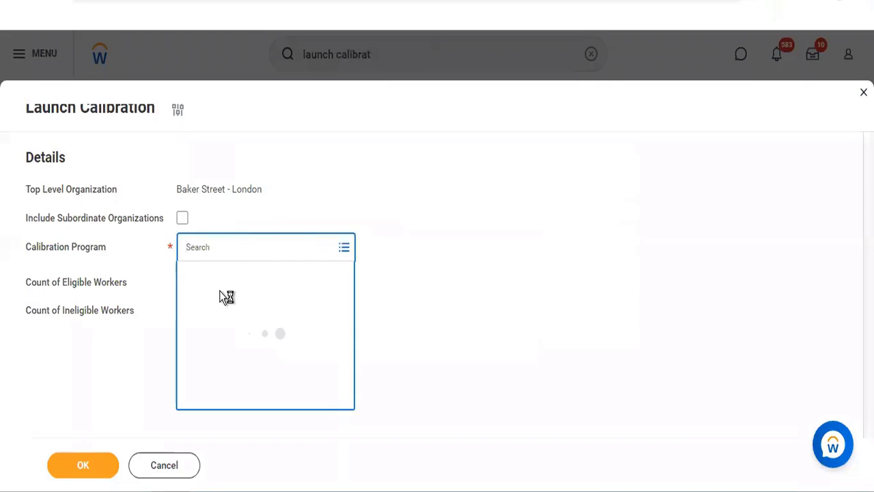
pyautogui.click(185, 221)
pyautogui.click(220, 249)
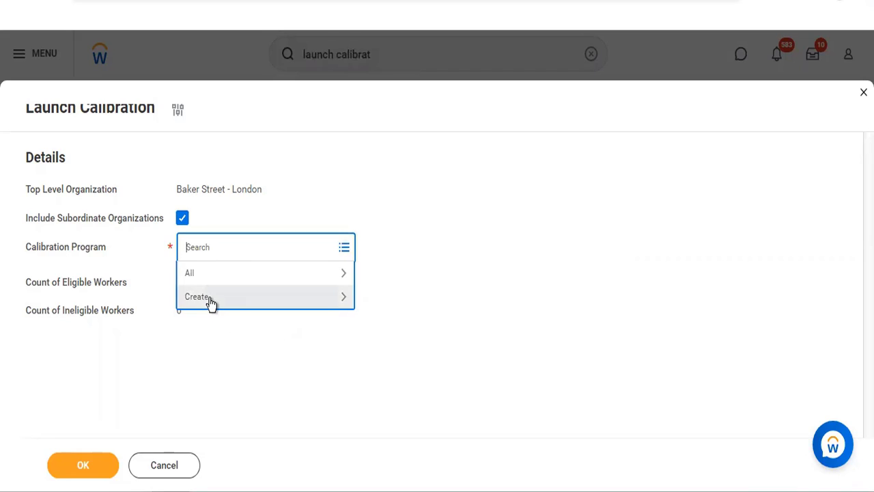
pyautogui.click(252, 157)
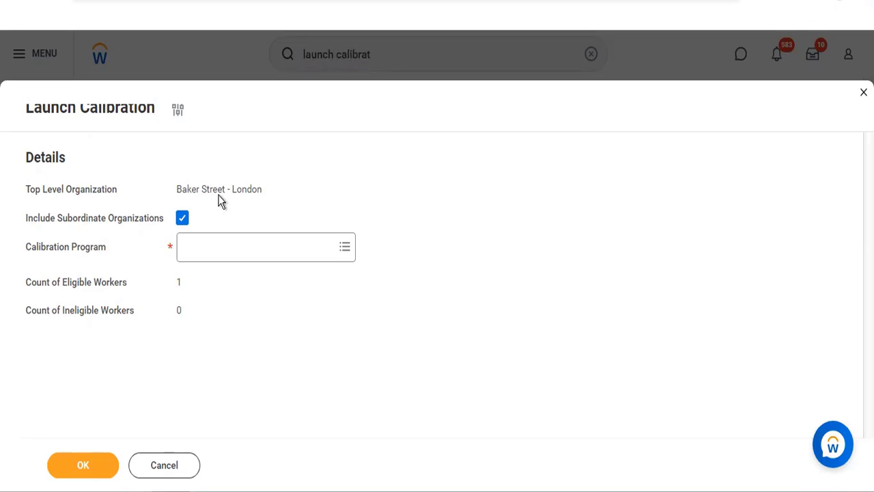
pyautogui.moveTo(220, 195)
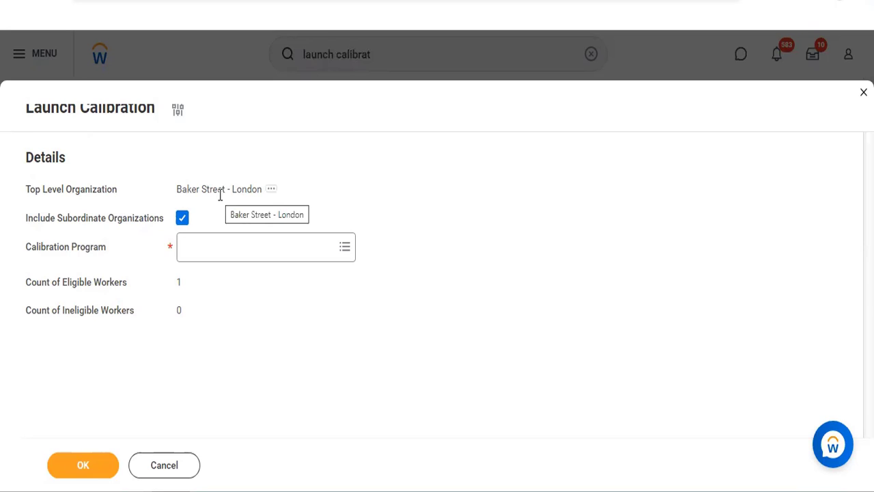
pyautogui.click(221, 247)
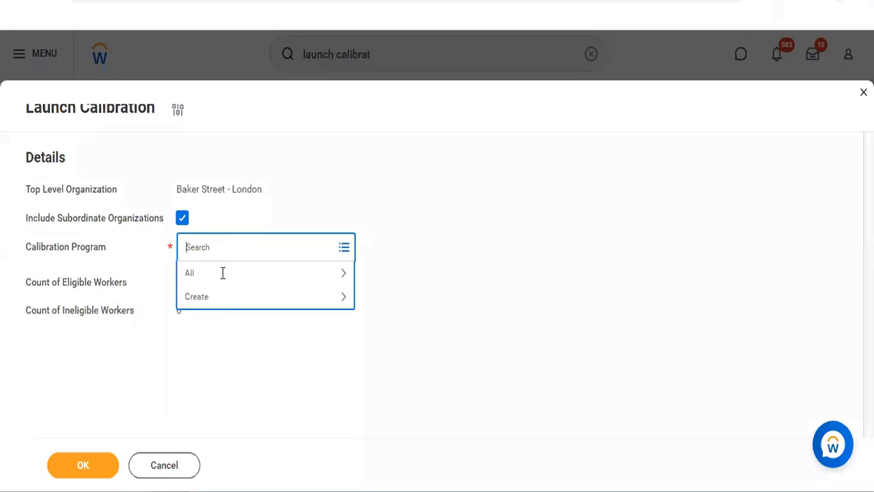
pyautogui.click(223, 299)
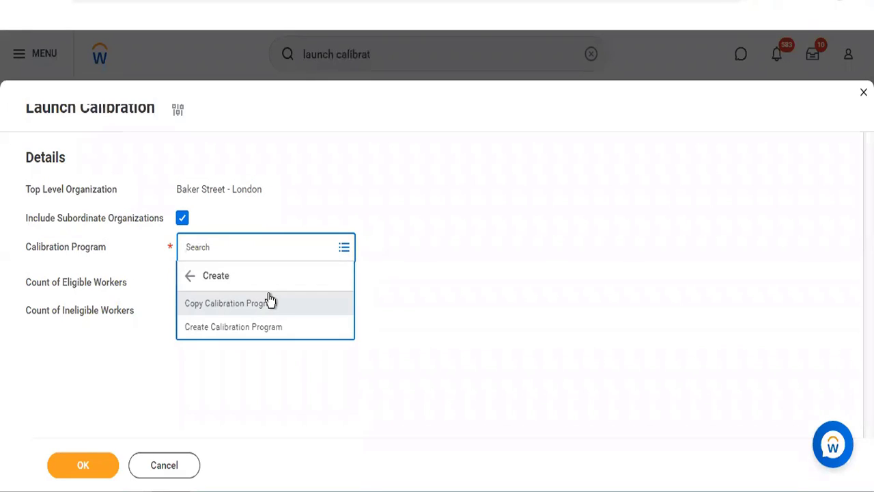
pyautogui.click(235, 327)
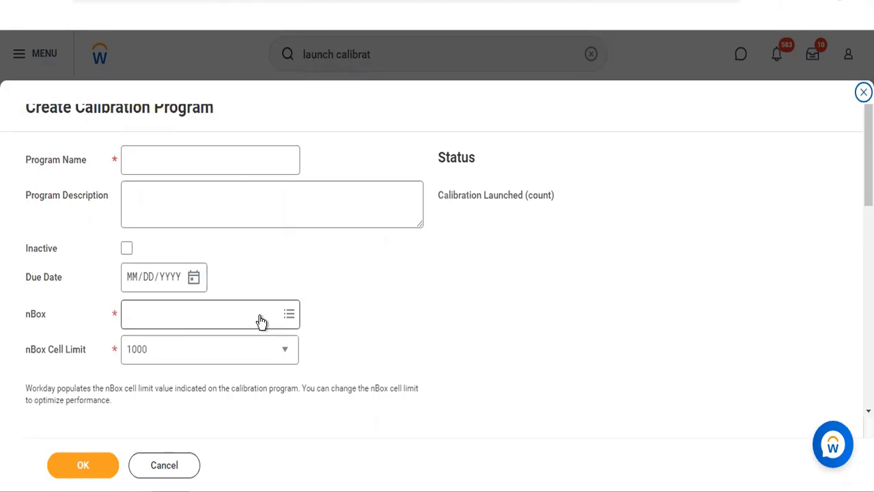
# Set the new program's nBox to AKH_L2_Performance Calibration_nBox and open that nBox in a new browser tab.
pyautogui.click(205, 147)
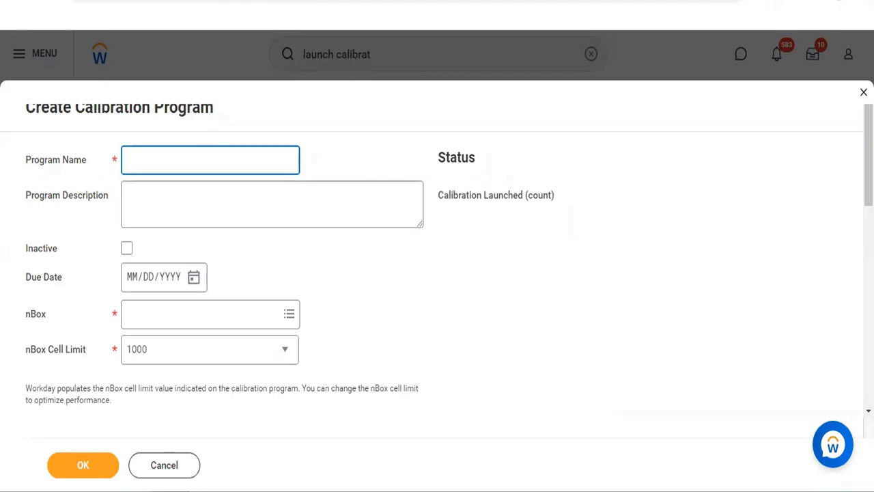
pyautogui.click(166, 314)
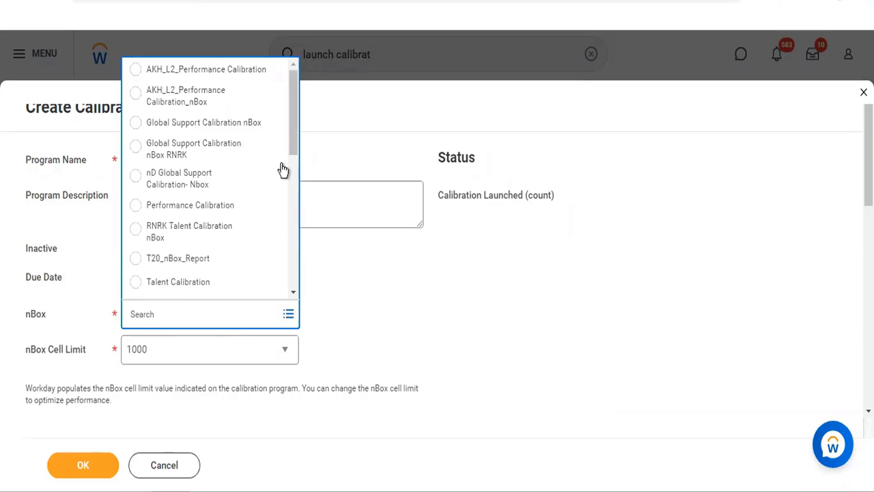
pyautogui.scroll(-4, 292, 171)
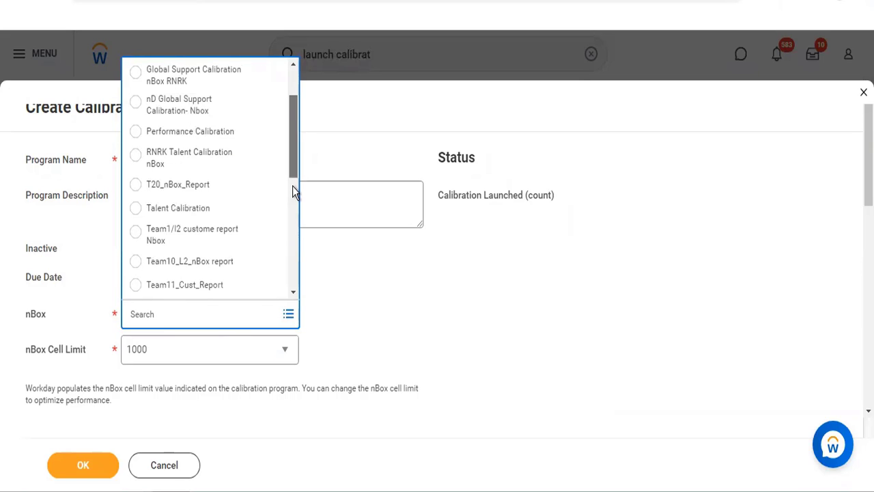
pyautogui.scroll(-5, 289, 253)
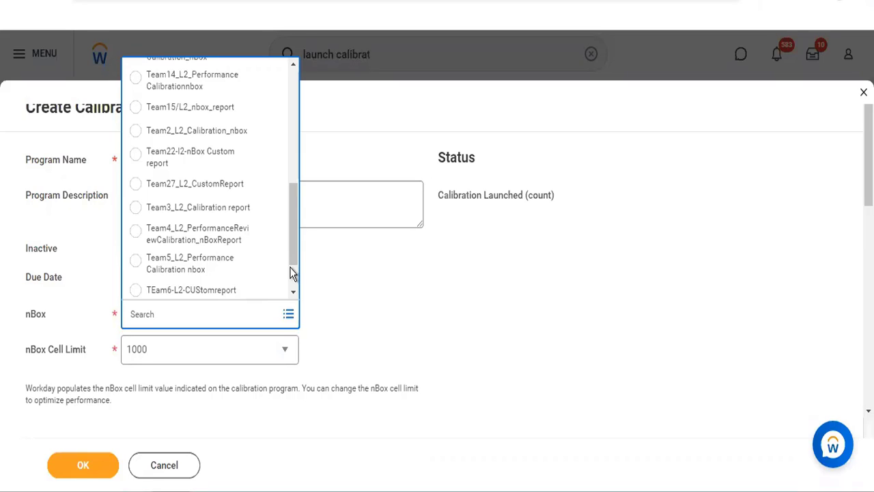
pyautogui.click(37, 332)
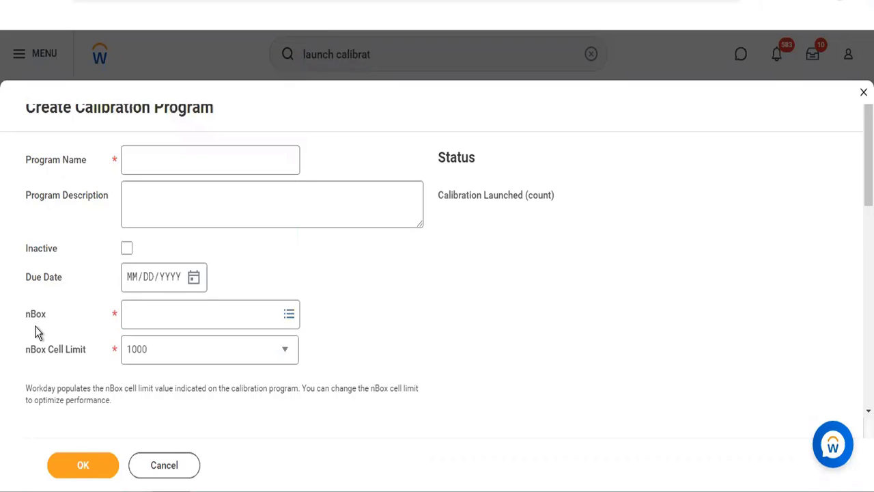
pyautogui.click(181, 304)
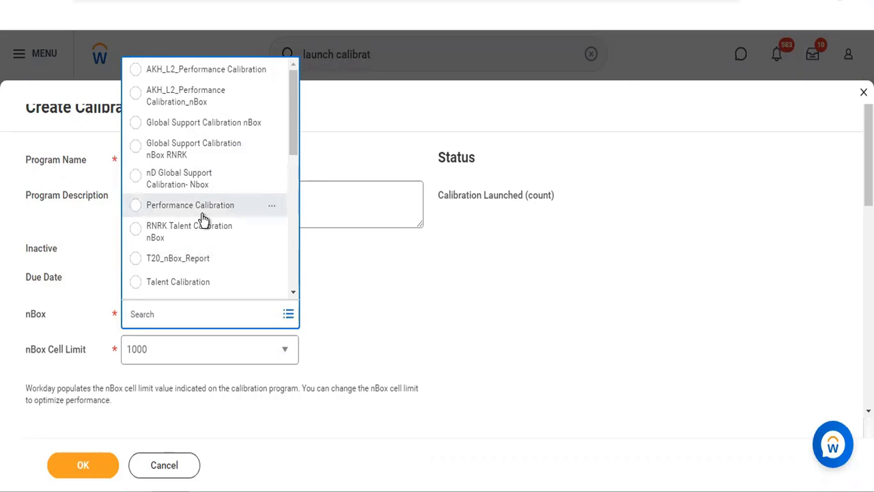
pyautogui.click(215, 100)
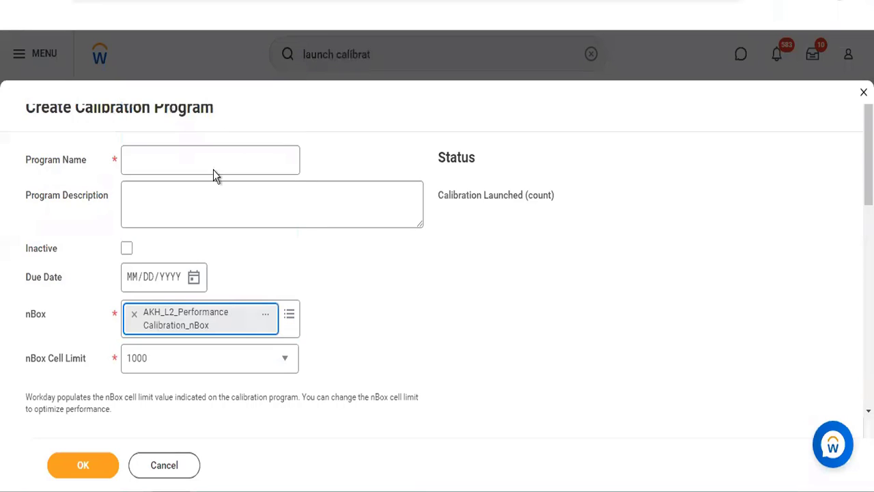
pyautogui.rightClick(192, 323)
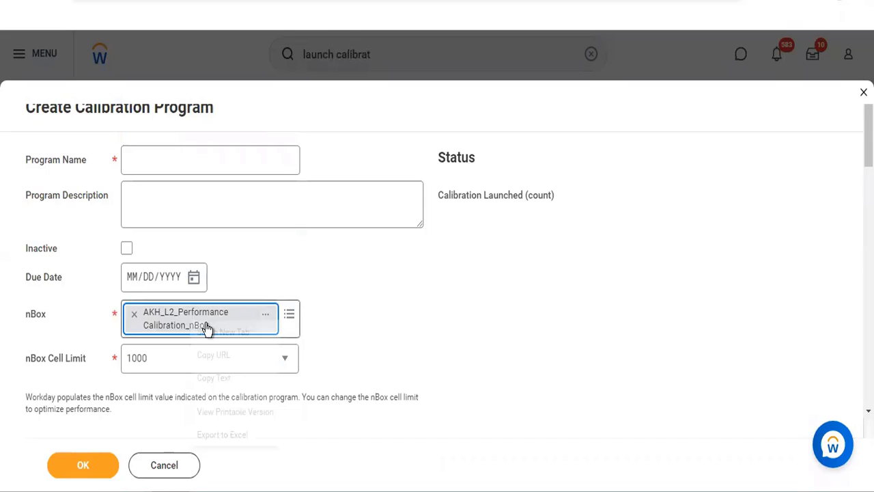
pyautogui.click(211, 331)
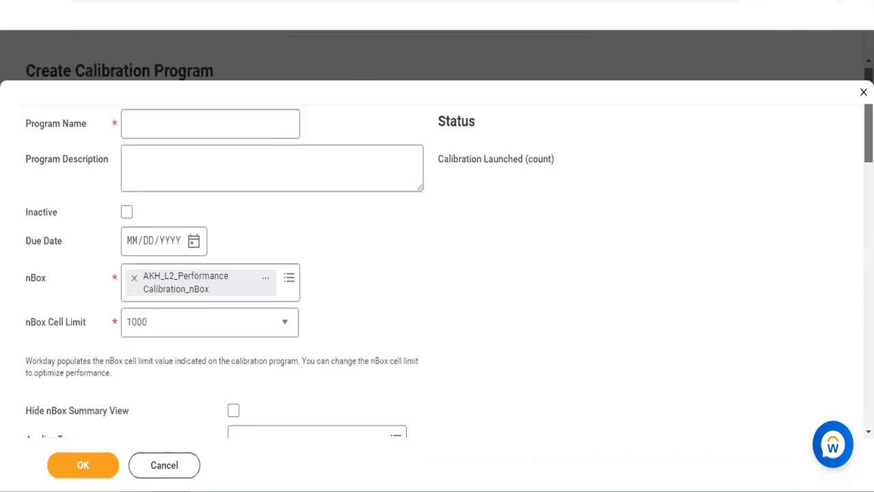
# Try an nBox cell limit of 2000 and hiding the nBox summary view, then restore the limit to 1000 and unhide the view.
pyautogui.scroll(-3, 499, 172)
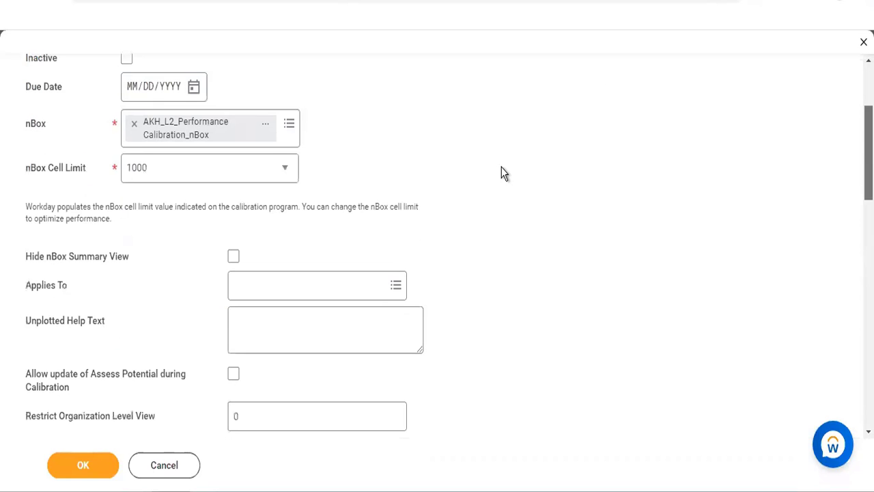
pyautogui.click(284, 168)
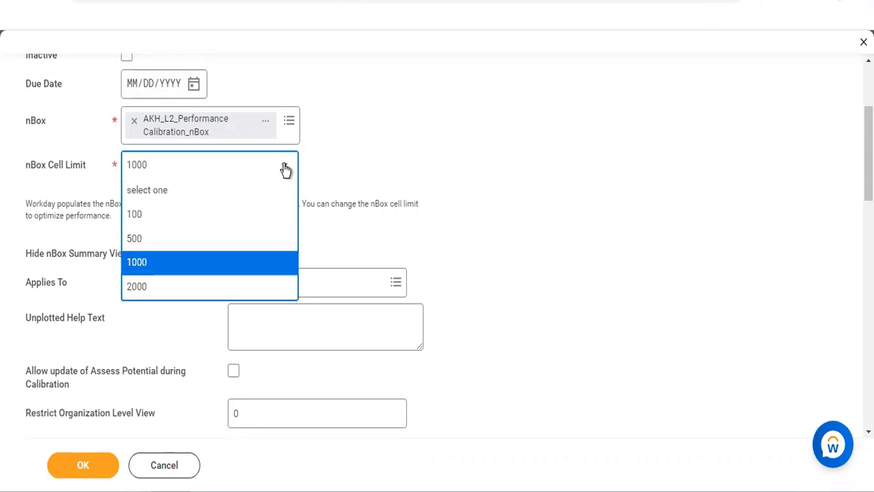
pyautogui.click(285, 169)
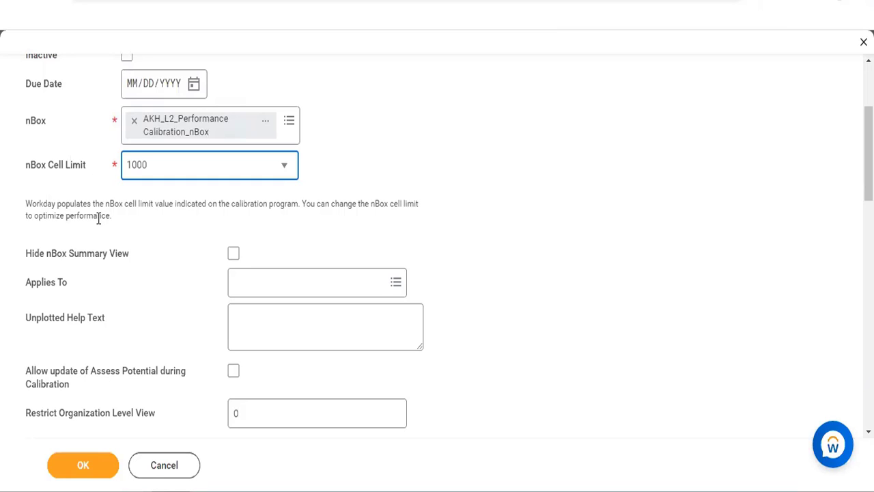
pyautogui.click(175, 170)
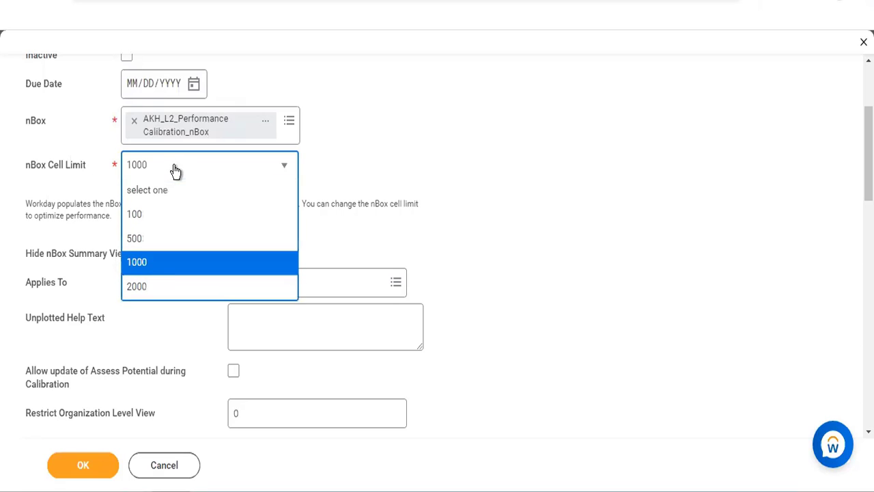
pyautogui.click(173, 287)
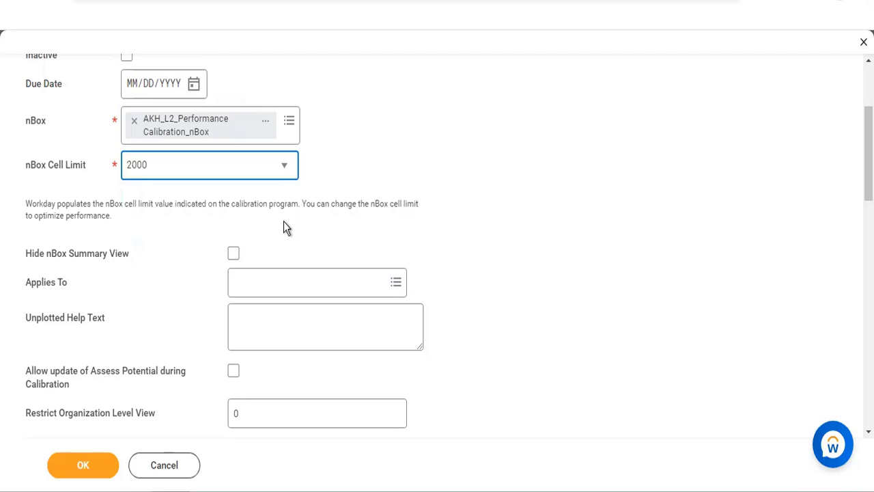
pyautogui.click(261, 171)
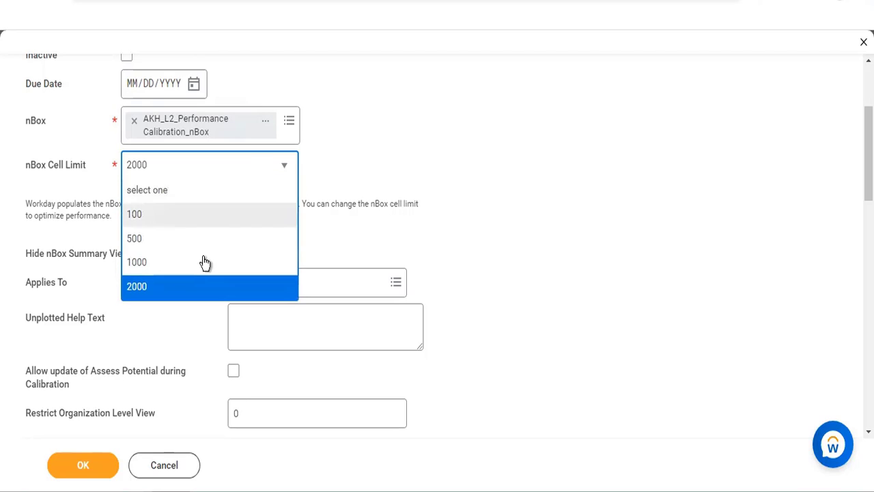
pyautogui.click(205, 262)
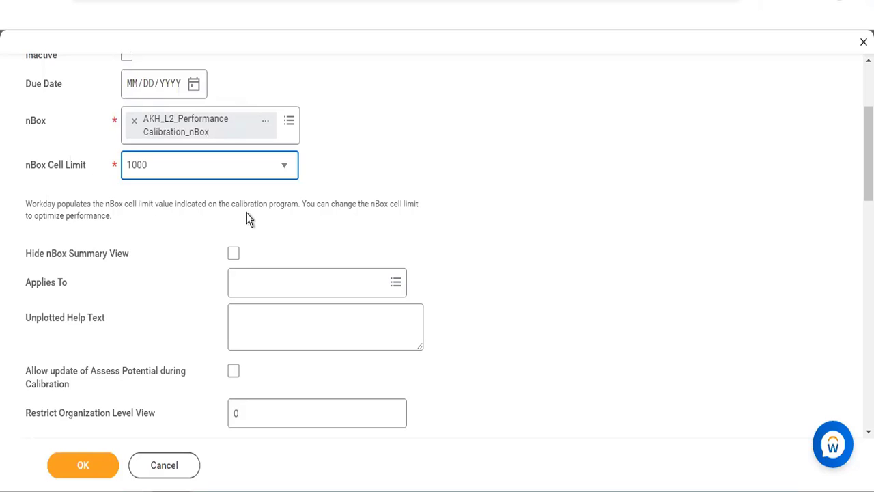
pyautogui.click(233, 254)
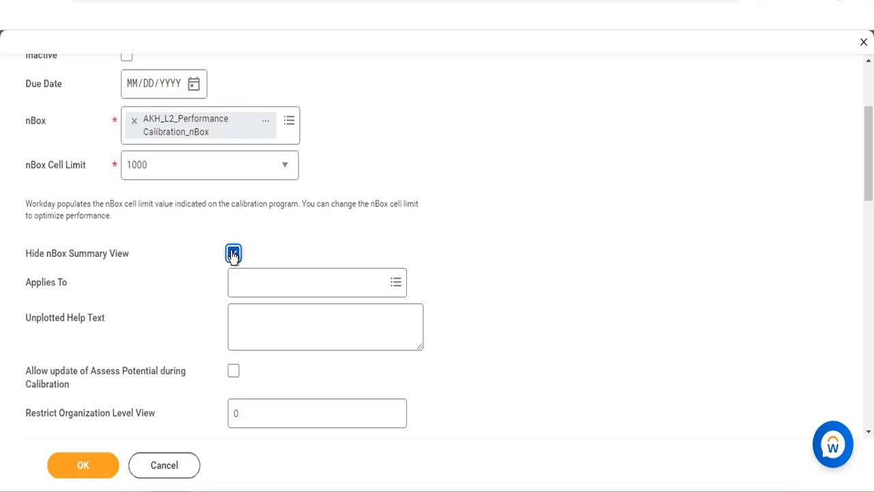
pyautogui.click(232, 254)
# Set the calibration program's Applies To value to Director Level.
pyautogui.click(252, 284)
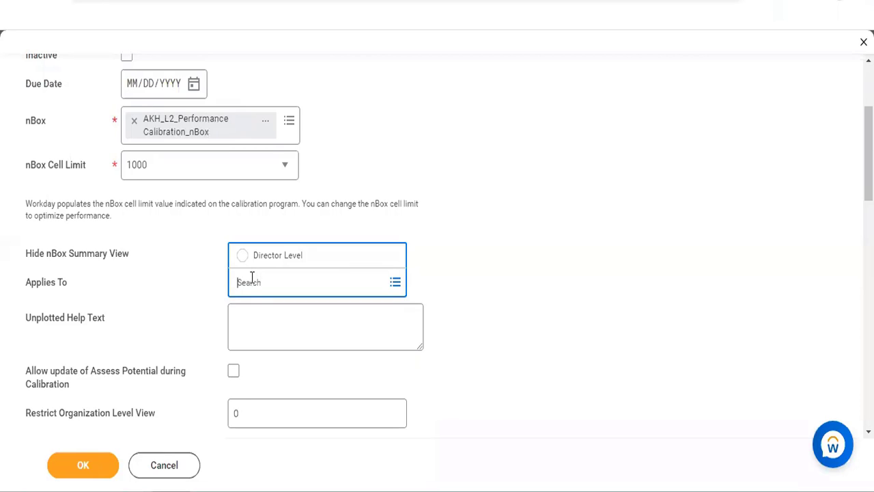
pyautogui.click(192, 269)
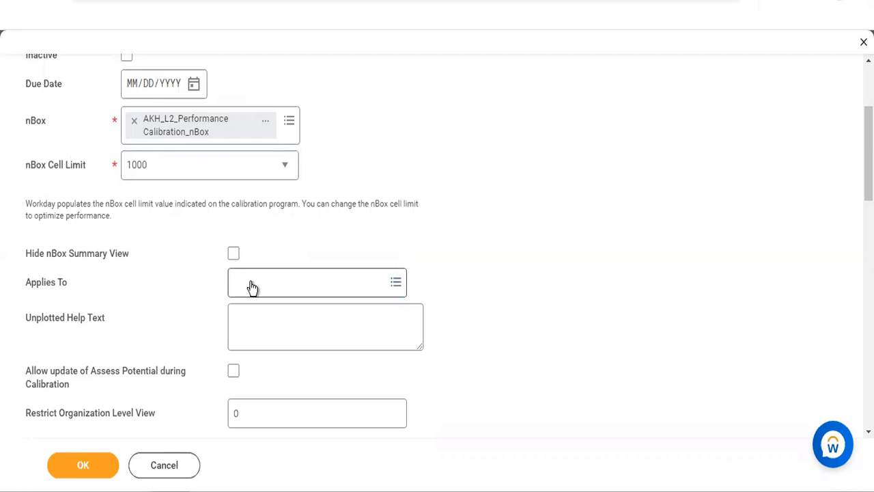
pyautogui.click(252, 287)
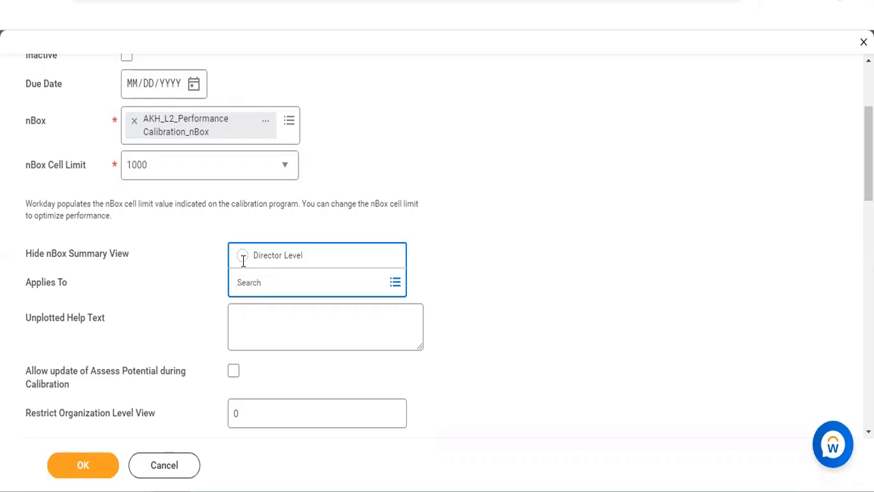
pyautogui.click(242, 258)
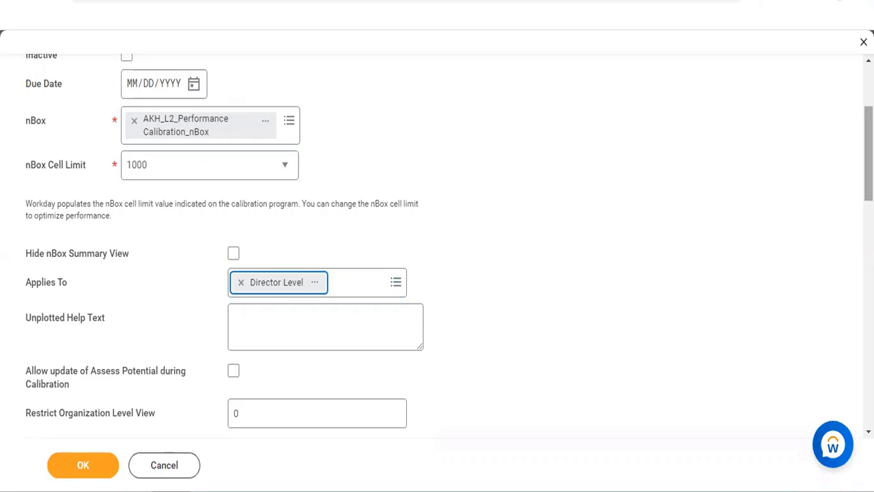
# Allow update of Assess Potential during calibration and open the Restrict Organization Level View value for editing.
pyautogui.scroll(-1, 827, 194)
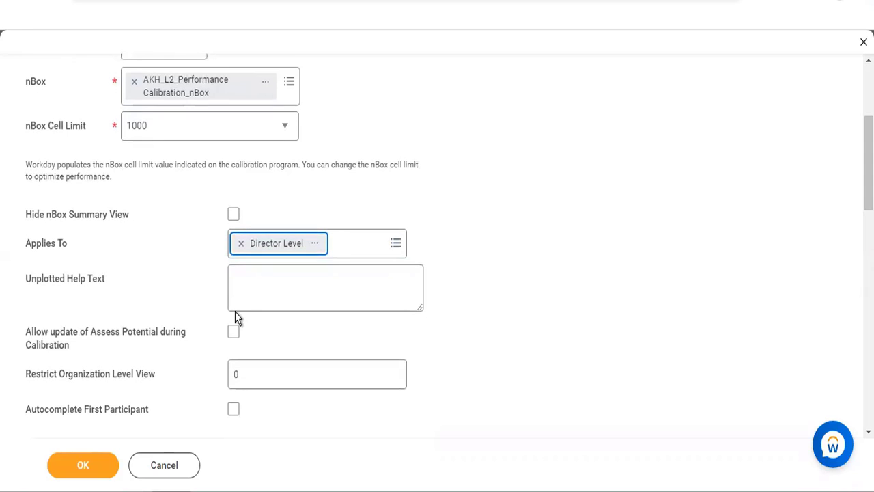
pyautogui.click(261, 291)
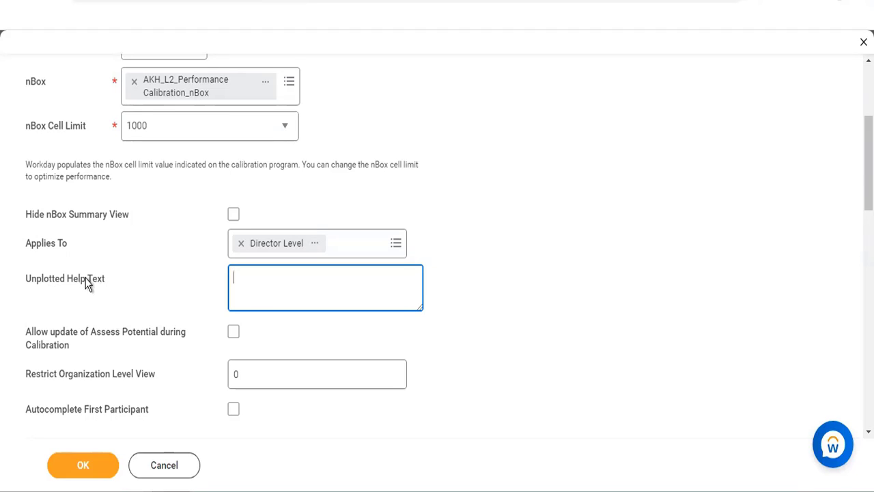
pyautogui.moveTo(104, 279); pyautogui.dragTo(68, 280)
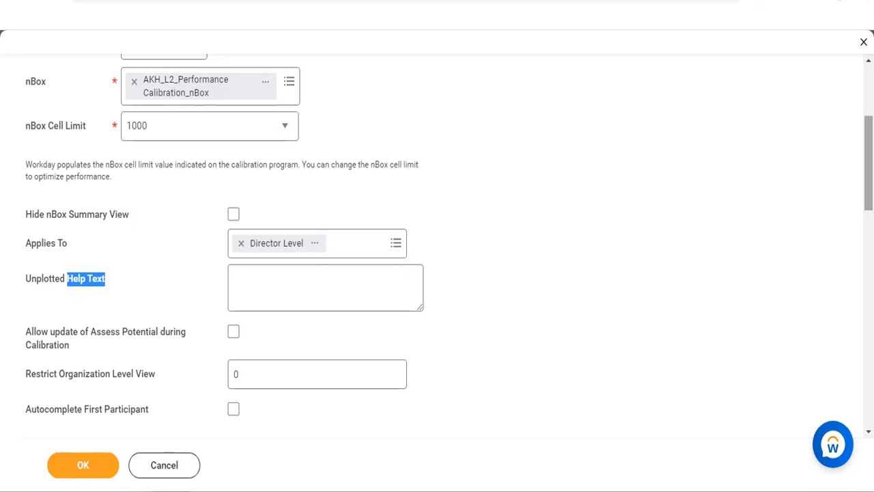
pyautogui.scroll(-2, 449, 254)
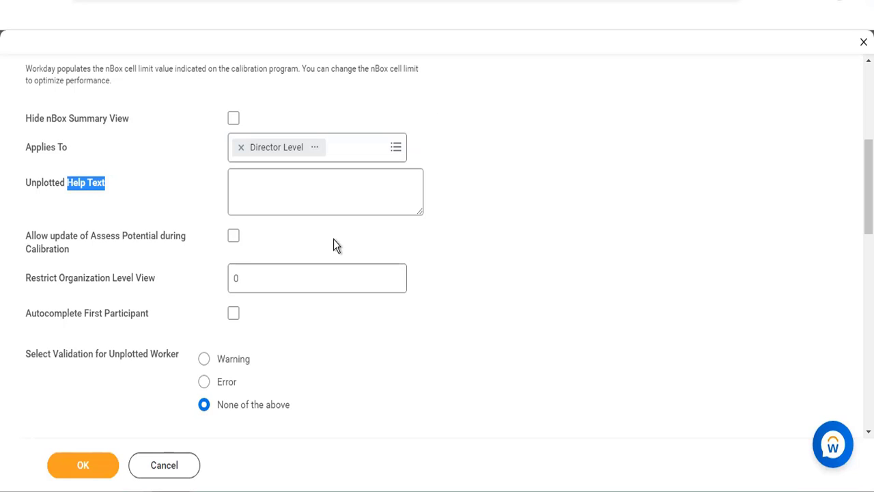
pyautogui.click(235, 242)
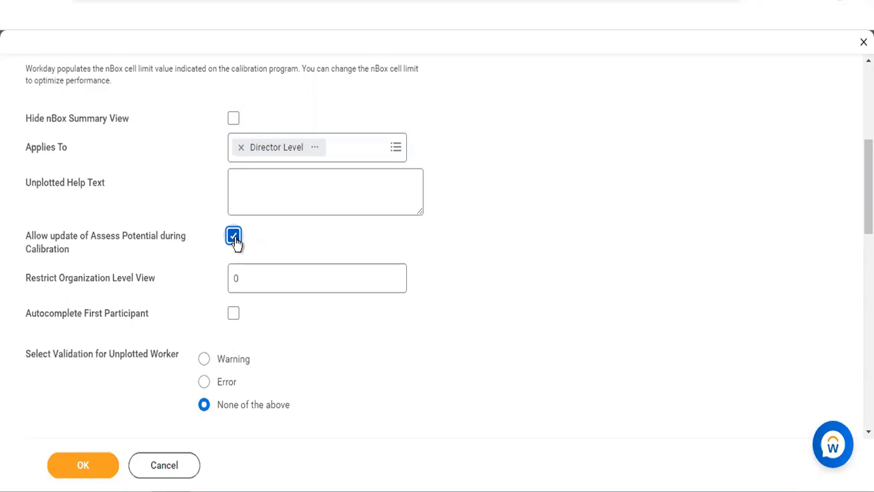
pyautogui.click(248, 275)
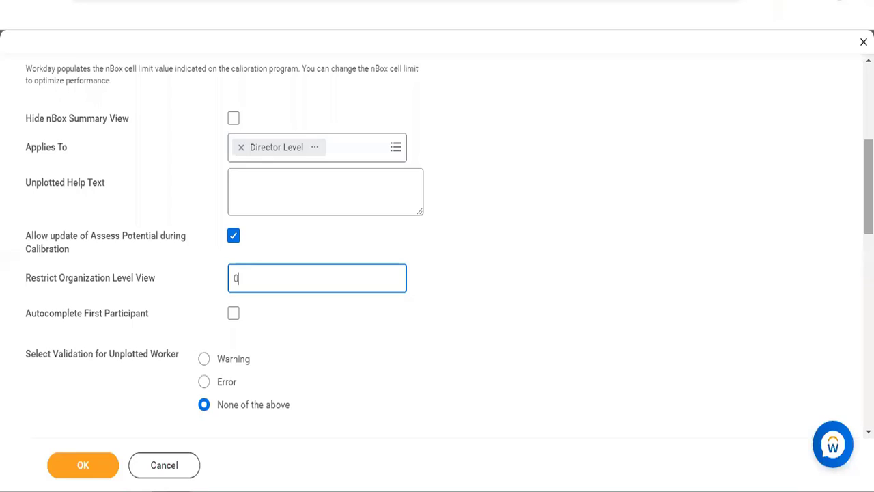
pyautogui.scroll(1, 449, 253)
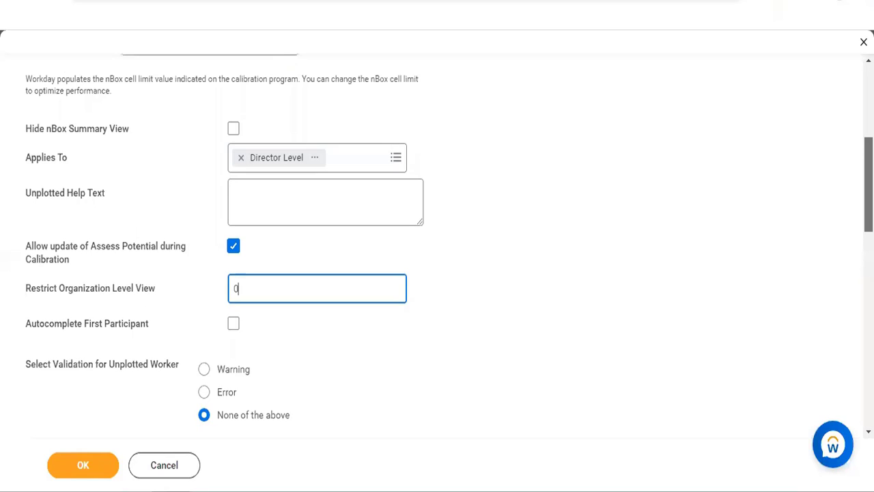
# Review the new calibration program's settings from Program Name down to Restrict Organization Level View.
pyautogui.scroll(5, 449, 254)
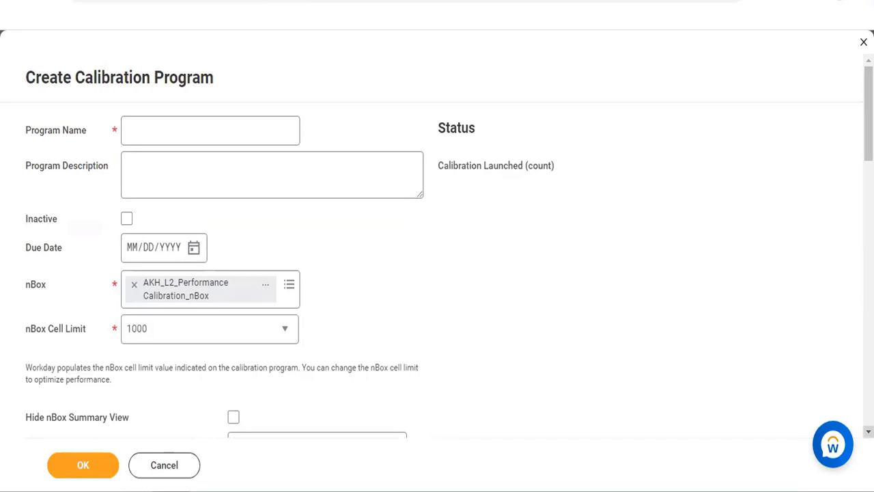
pyautogui.scroll(-1, 438, 245)
pyautogui.scroll(-5, 437, 245)
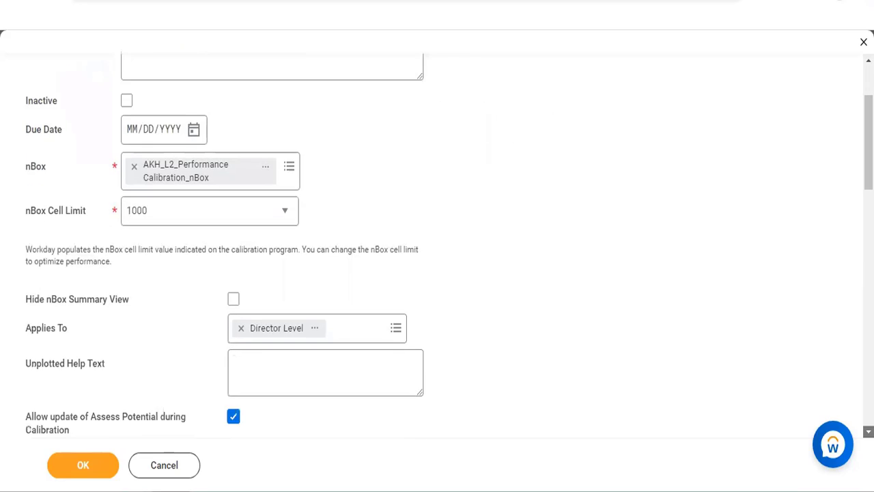
pyautogui.scroll(-1, 620, 323)
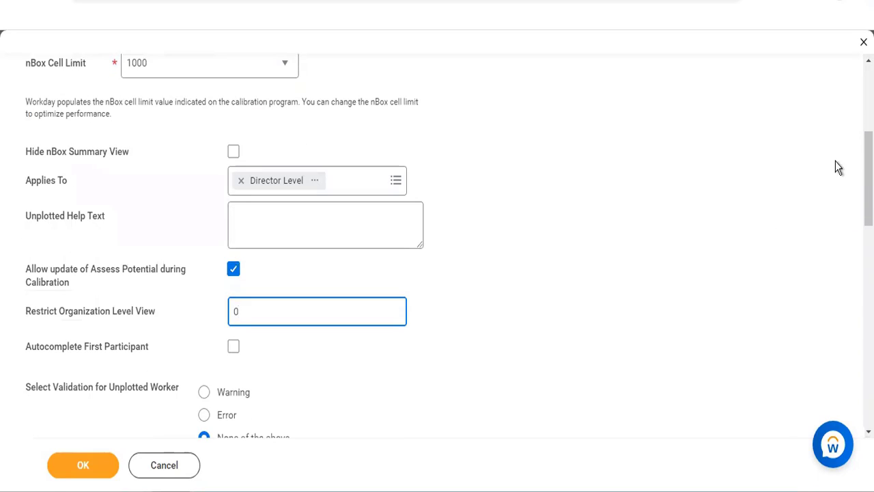
pyautogui.click(868, 61)
pyautogui.click(869, 60)
pyautogui.click(869, 61)
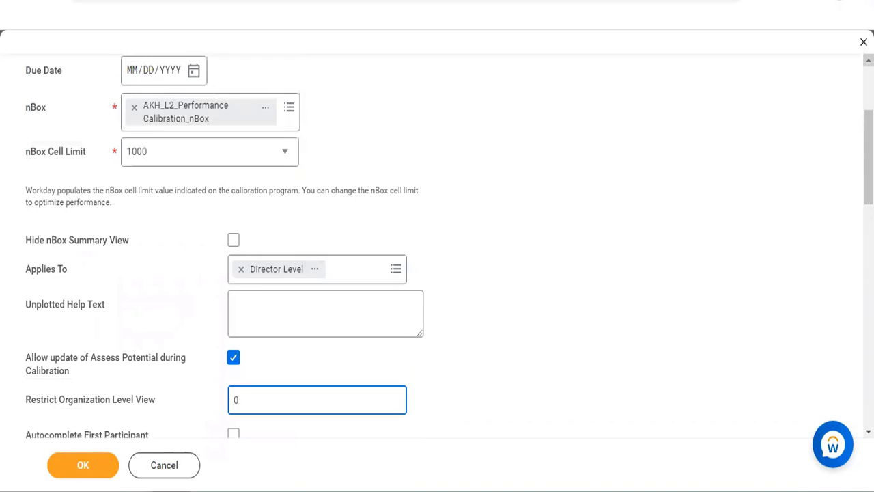
pyautogui.click(869, 61)
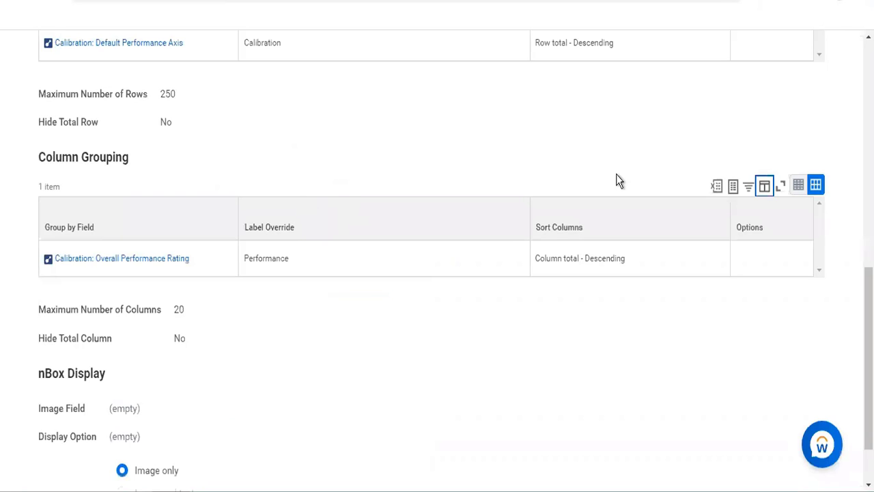
# Examine the AKH_L2_Performance Calibration_nBox report's general details along with its filter, sharing and output settings.
pyautogui.moveTo(869, 355); pyautogui.dragTo(869, 130)
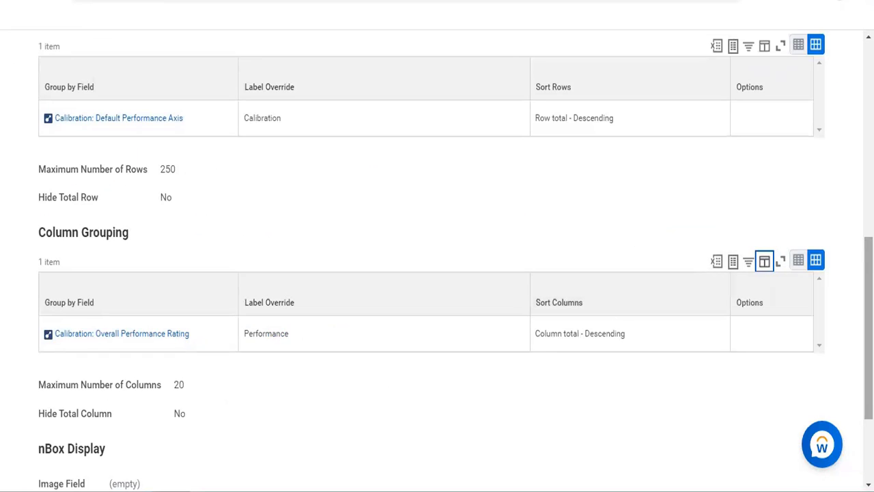
pyautogui.moveTo(869, 328); pyautogui.dragTo(869, 149)
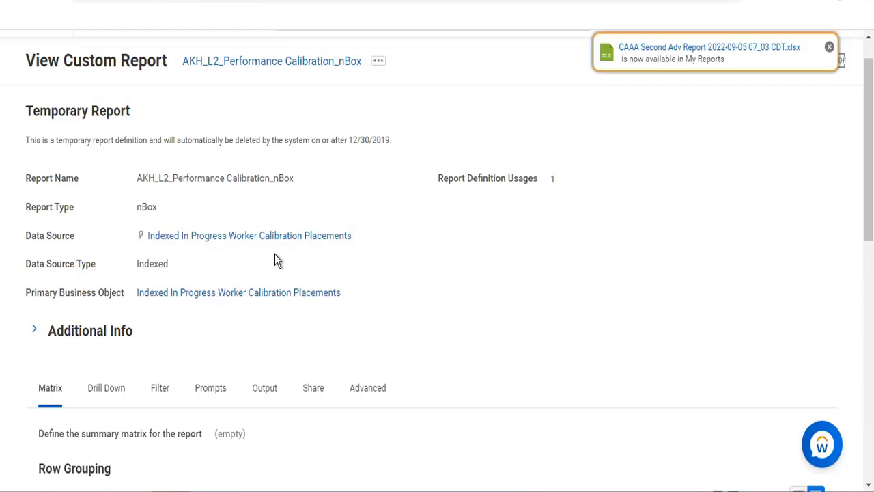
pyautogui.moveTo(162, 213)
pyautogui.moveTo(869, 184); pyautogui.dragTo(869, 191)
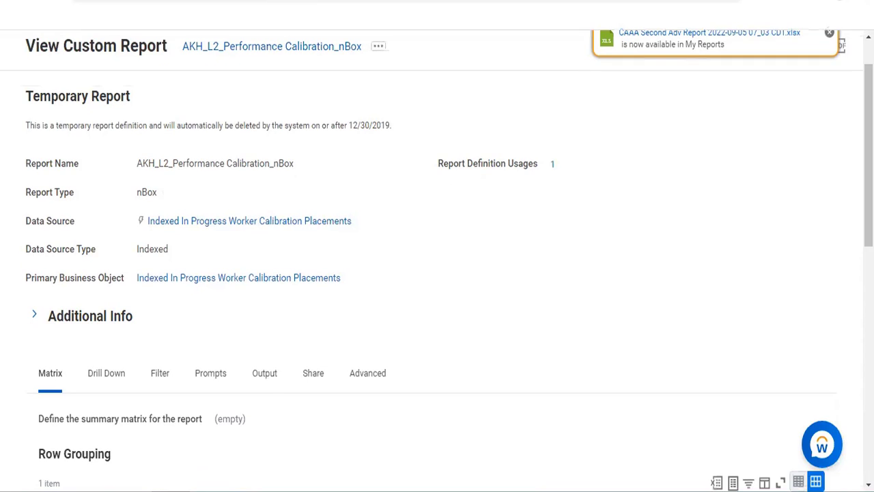
pyautogui.scroll(-2, 336, 315)
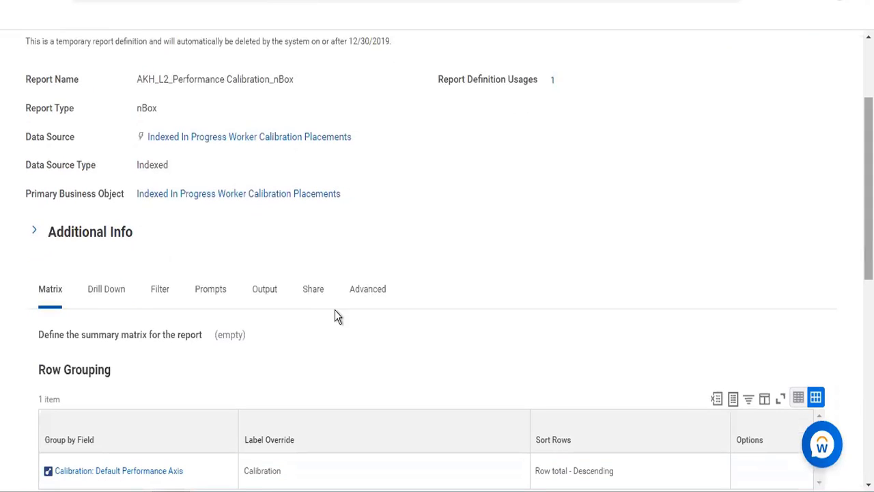
pyautogui.click(158, 295)
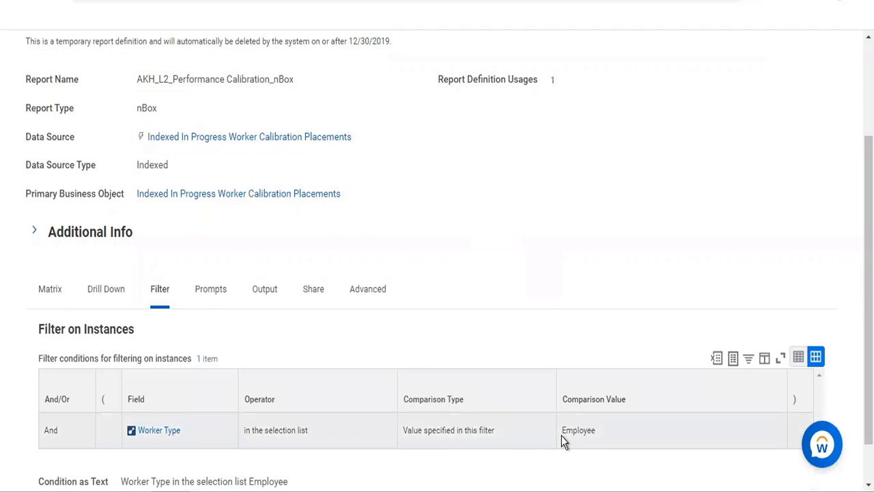
pyautogui.click(311, 298)
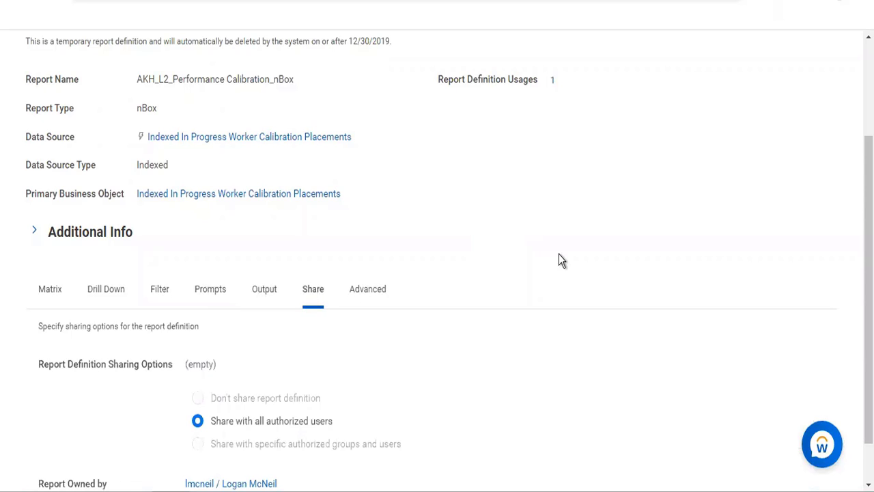
pyautogui.click(267, 299)
pyautogui.scroll(-3, 437, 273)
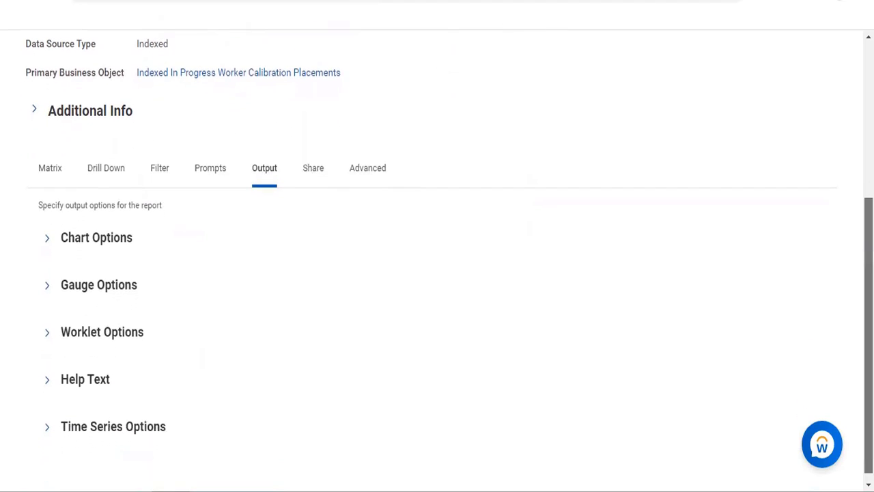
# Examine the nBox report's matrix definition, including its row grouping, column grouping and nBox display options.
pyautogui.click(45, 166)
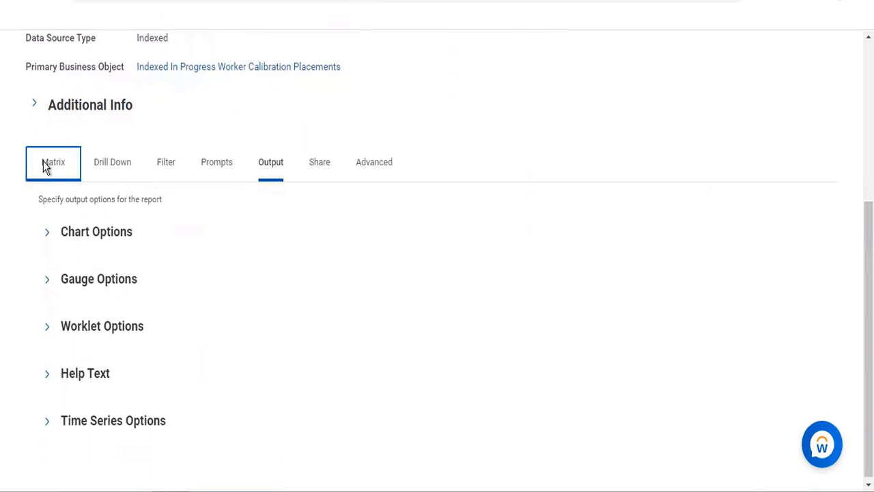
pyautogui.scroll(-4, 437, 273)
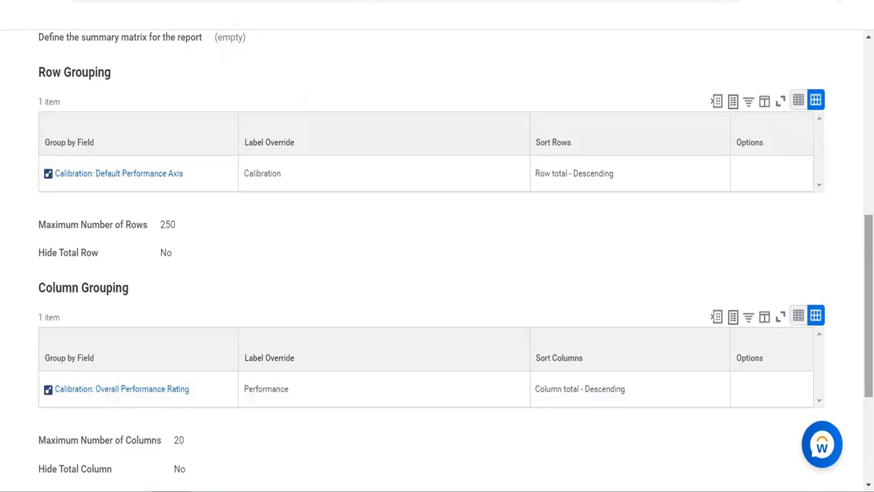
pyautogui.scroll(-3, 437, 260)
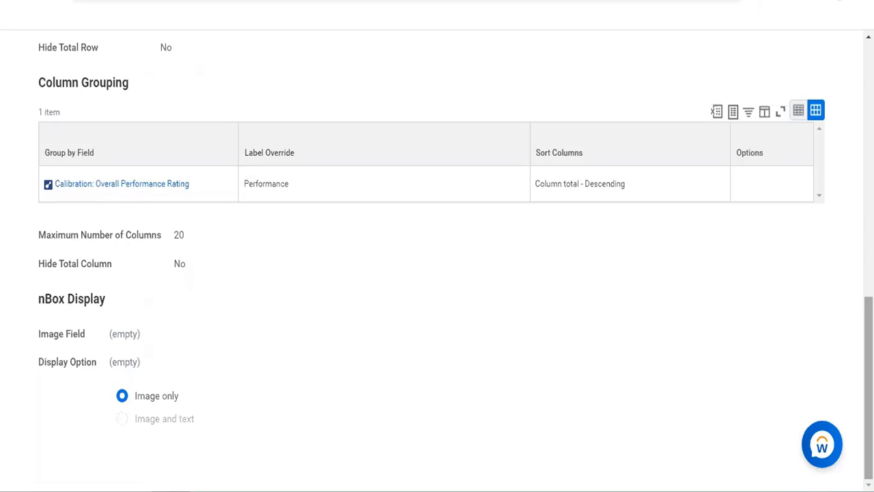
pyautogui.scroll(10, 457, 266)
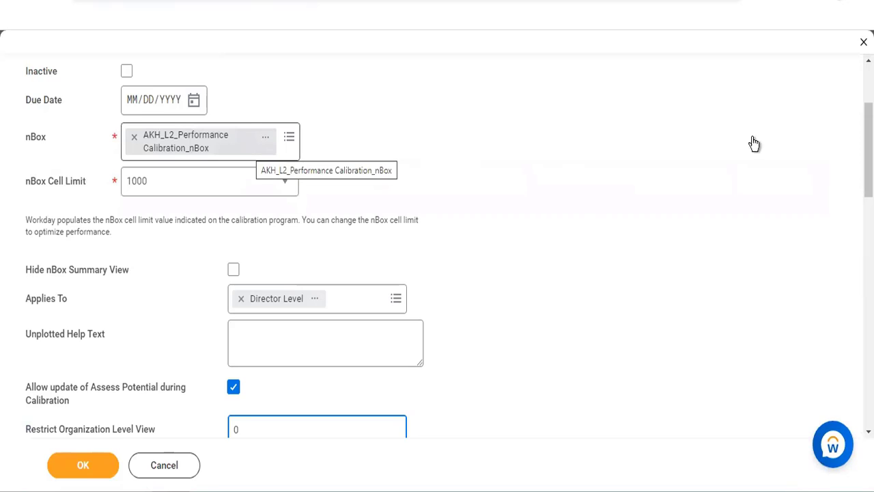
pyautogui.scroll(3, 468, 252)
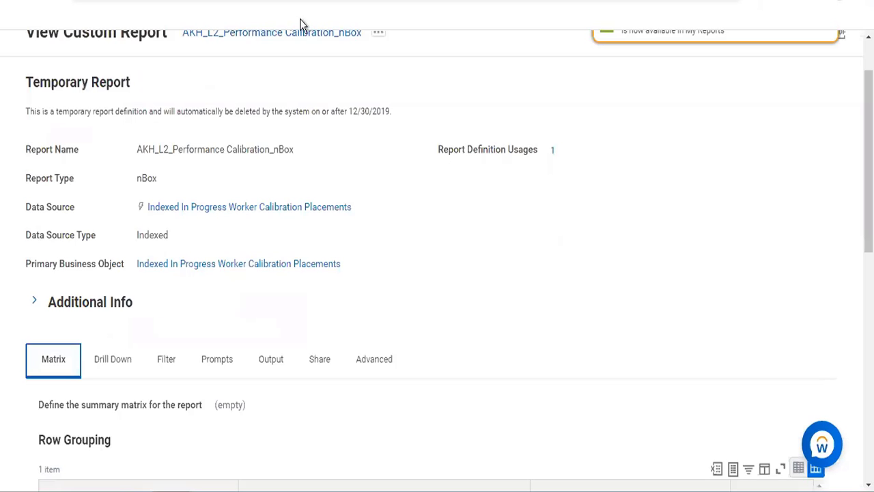
pyautogui.moveTo(869, 195); pyautogui.dragTo(869, 335)
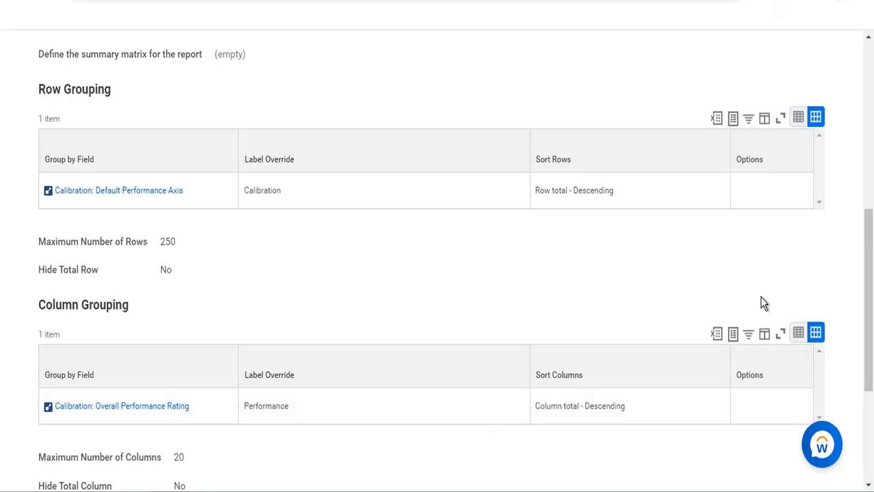
pyautogui.scroll(-2, 437, 259)
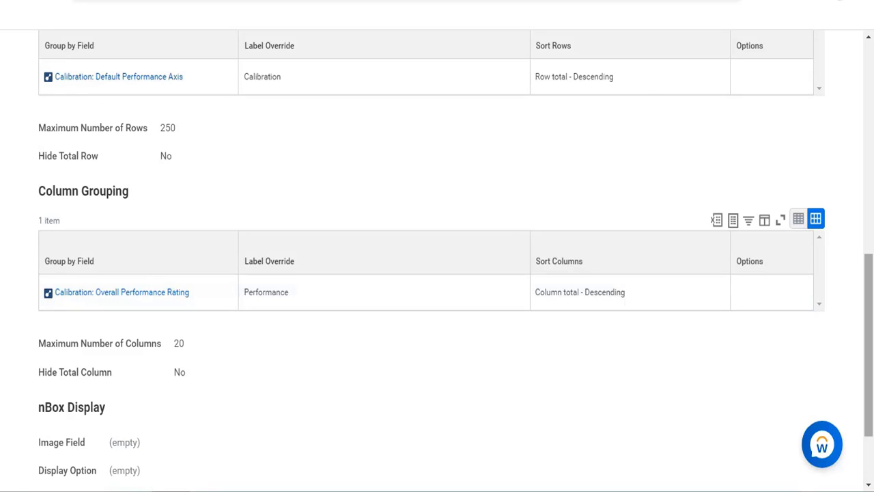
pyautogui.scroll(-2, 456, 264)
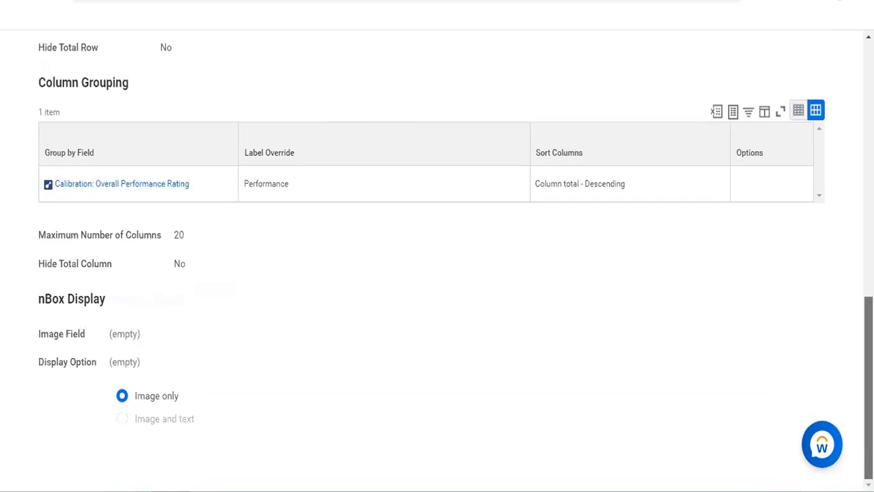
pyautogui.scroll(2, 428, 174)
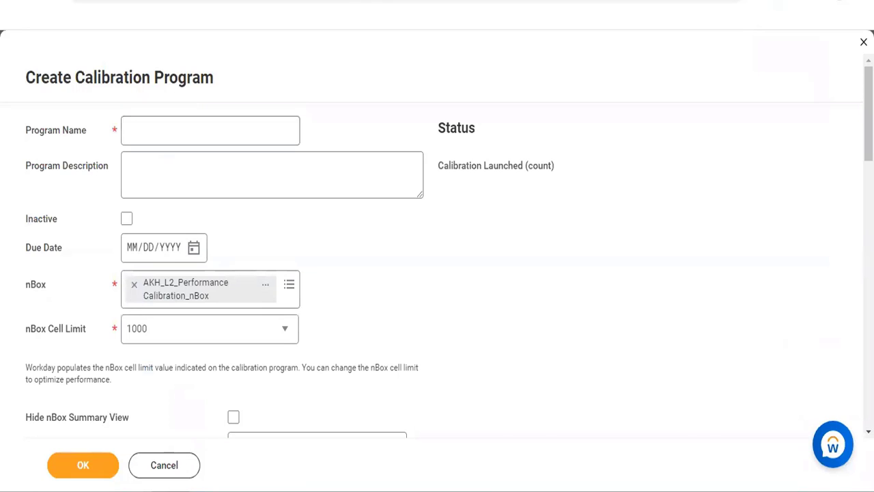
# Re-enter 0 as the Restrict Organization Level View value of the new calibration program.
pyautogui.scroll(-1, 416, 287)
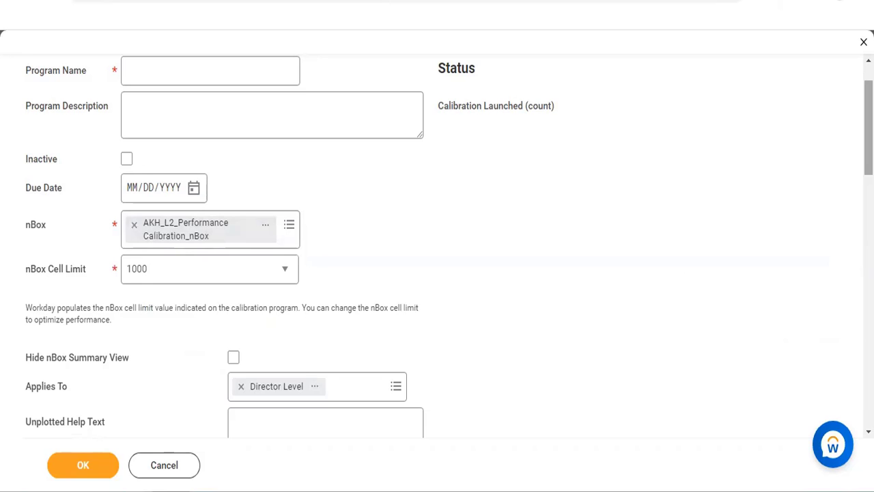
pyautogui.scroll(-3, 437, 246)
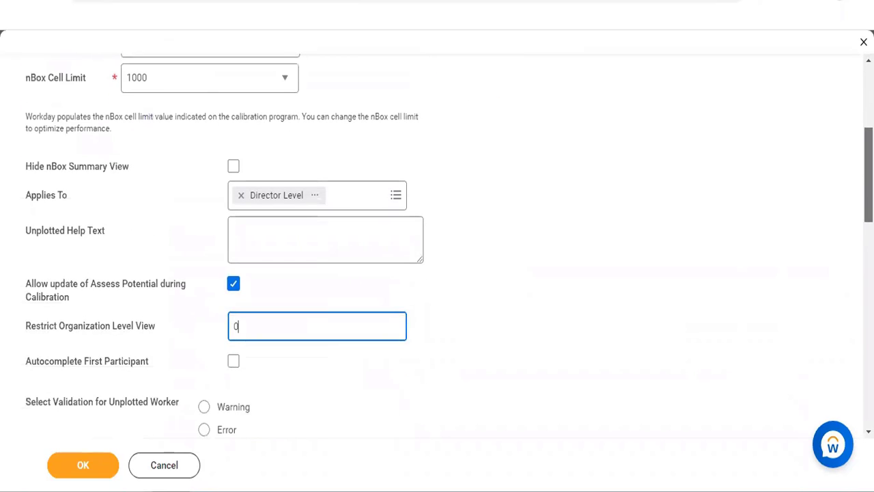
pyautogui.scroll(-2, 437, 246)
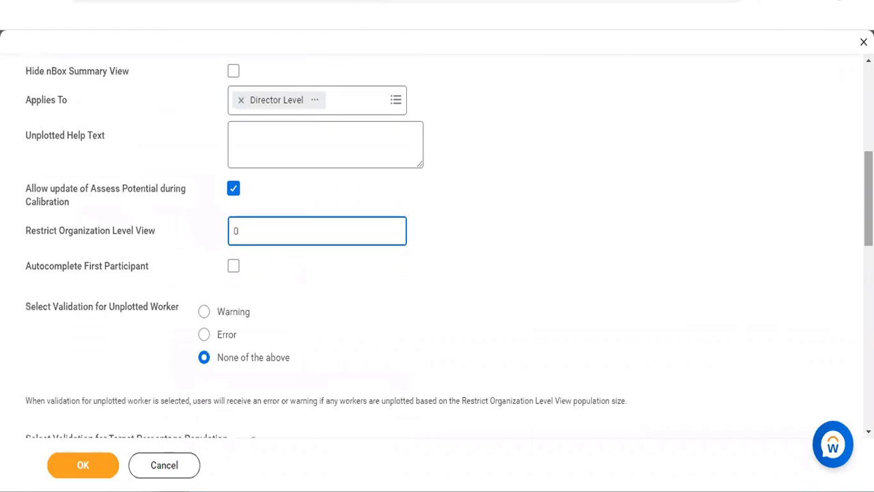
pyautogui.scroll(-2, 437, 246)
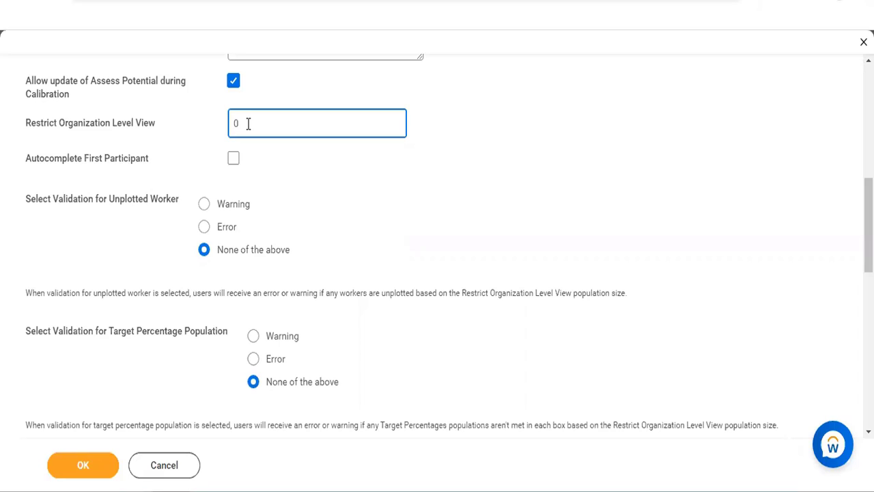
pyautogui.press('BackSpace')
pyautogui.write('0')
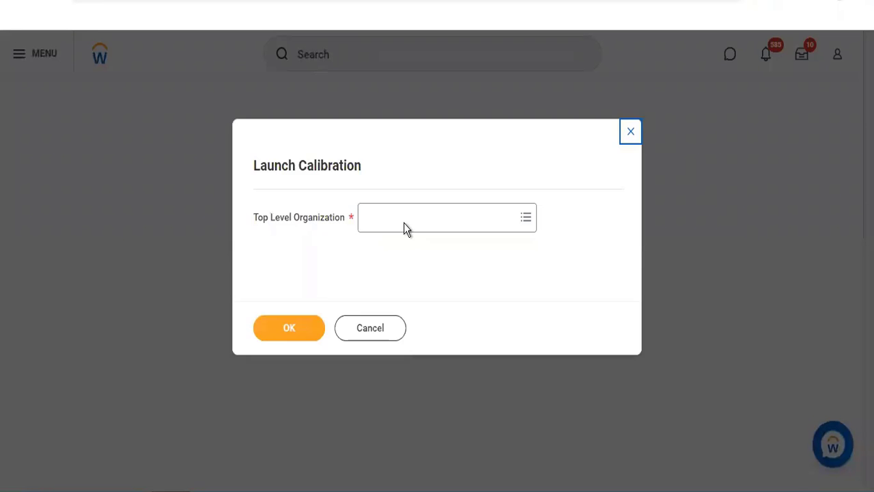
# Start a calibration with the second Baker Street - London entry of the Angel Healthcare custom organizations as the top level organization.
pyautogui.click(404, 223)
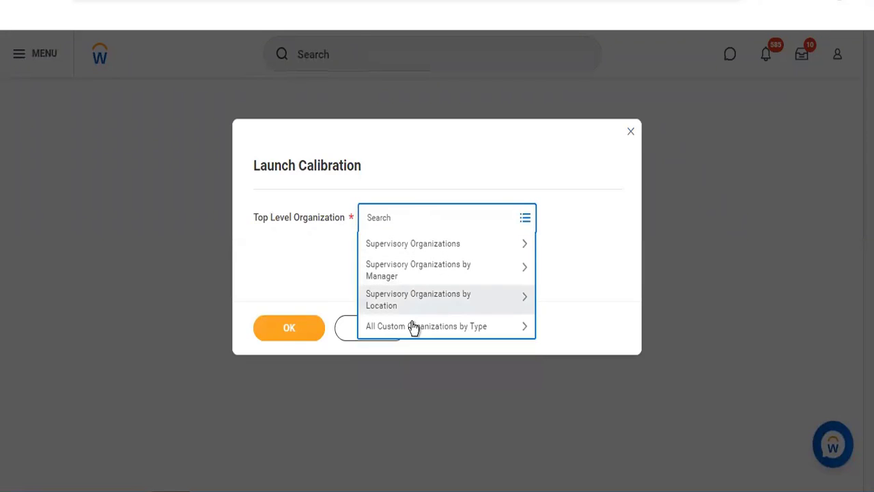
pyautogui.click(414, 326)
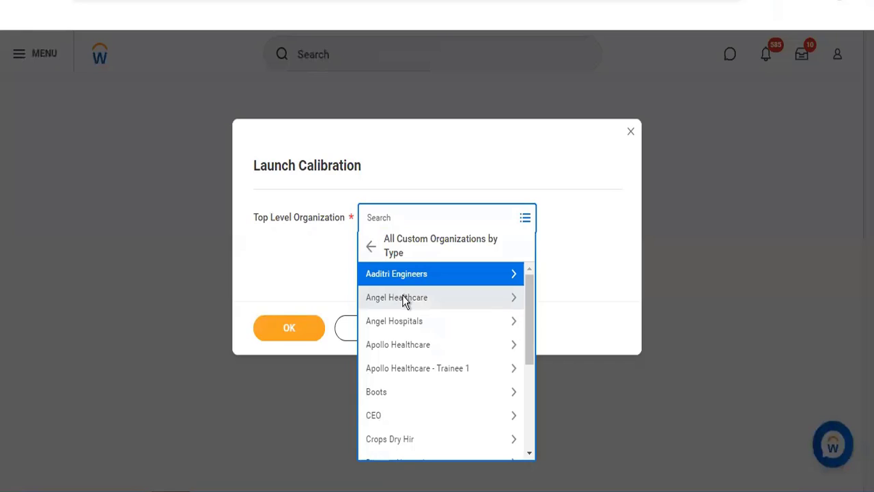
pyautogui.click(405, 299)
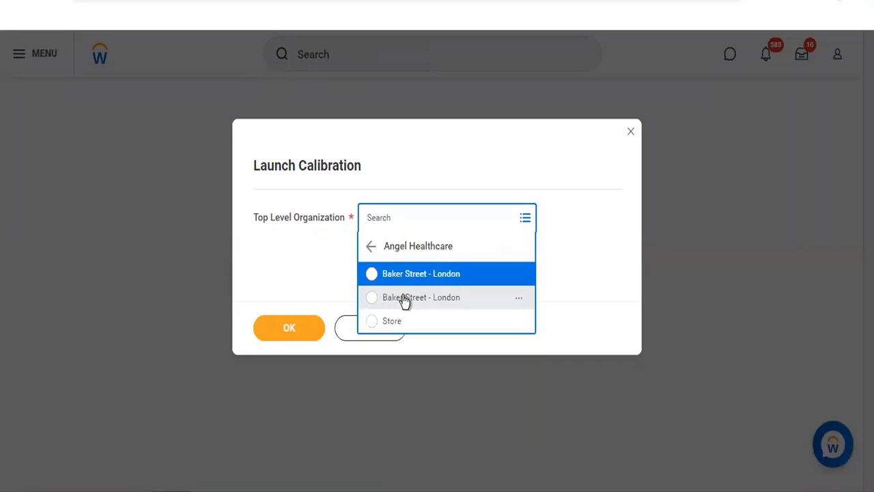
pyautogui.click(405, 298)
pyautogui.click(298, 332)
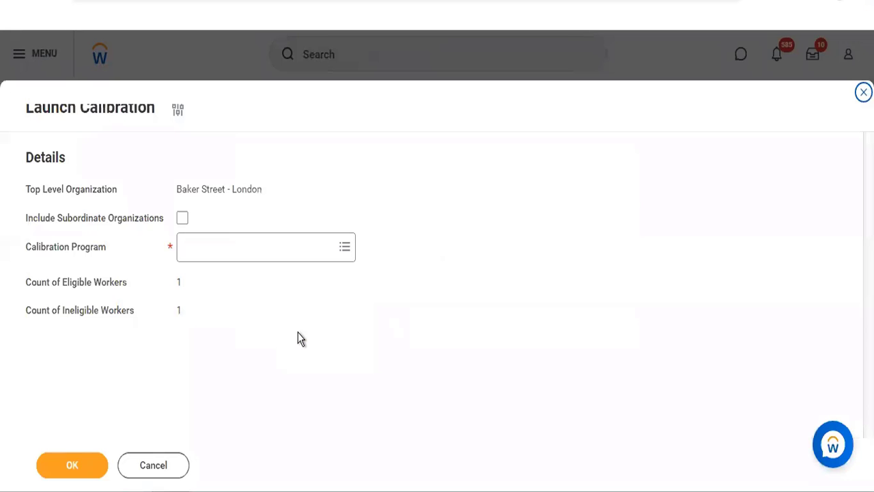
# Launch the calibration with the Global Support Calibration RNRK program and open that program from the confirmation.
pyautogui.click(251, 240)
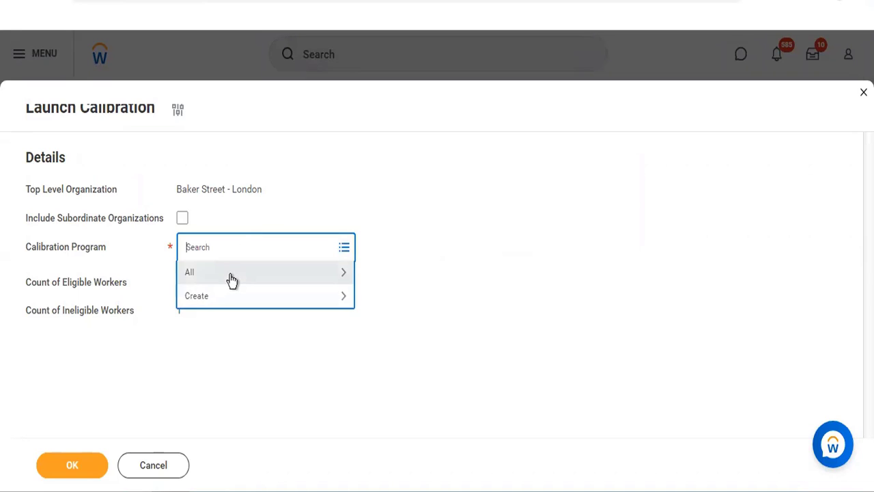
pyautogui.click(231, 278)
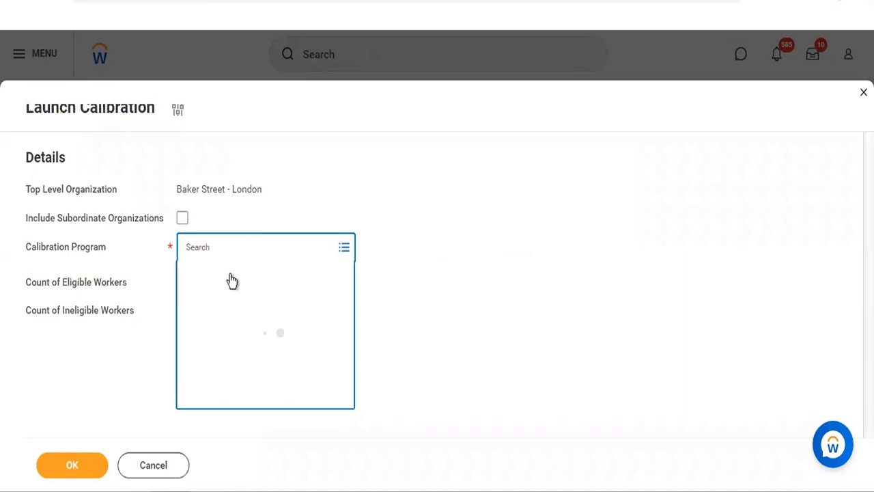
pyautogui.click(253, 334)
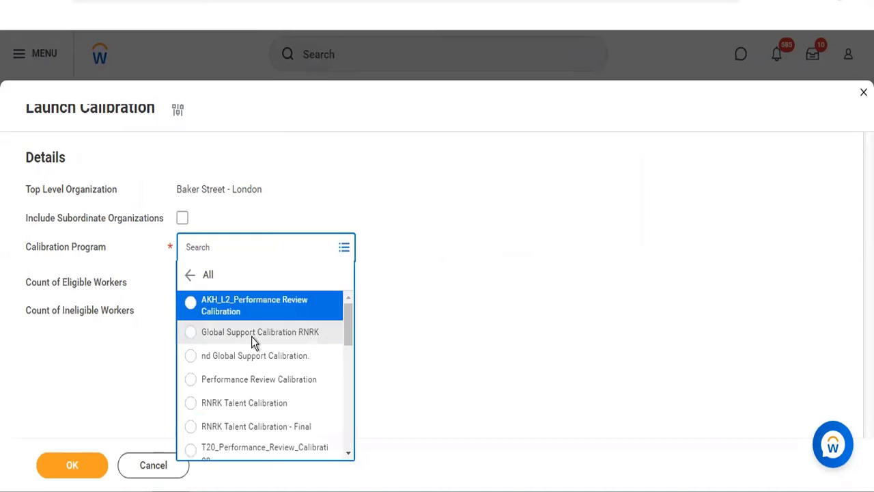
pyautogui.click(161, 404)
pyautogui.click(77, 476)
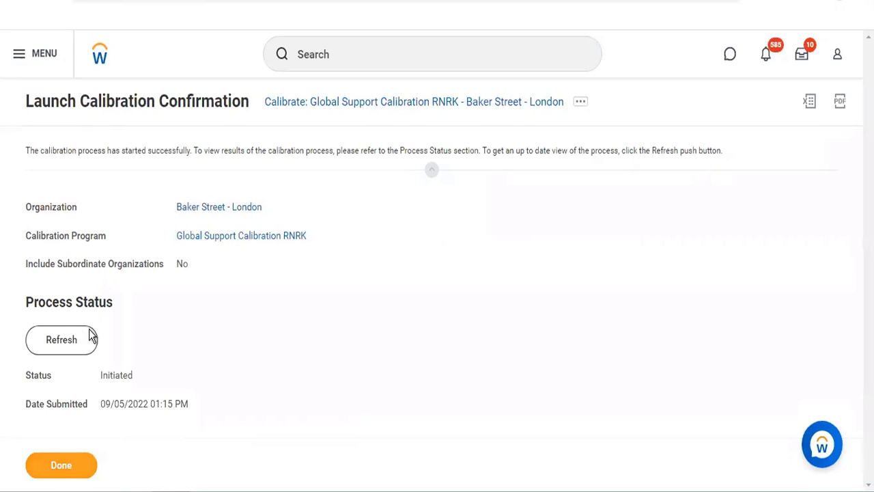
pyautogui.rightClick(256, 243)
pyautogui.click(269, 250)
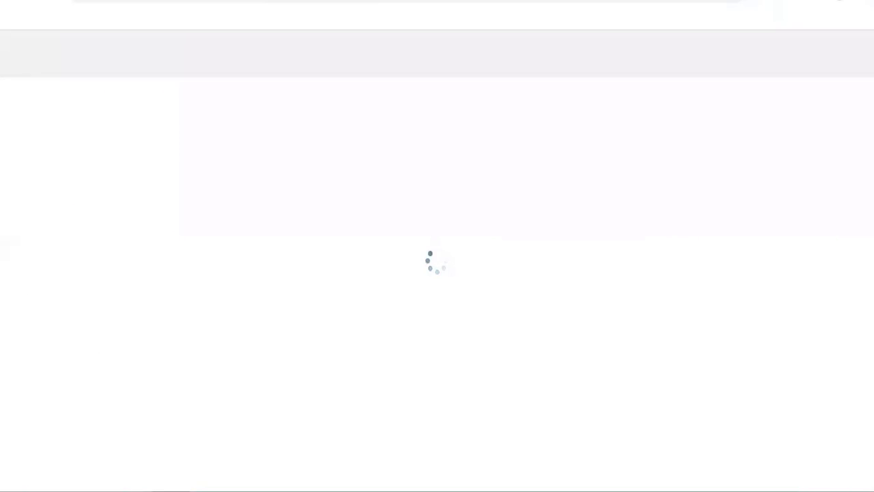
# Reload the Global Support Calibration RNRK program and review its nBox settings, Restrict Organization Level View and unplotted worker and target percentage validations.
pyautogui.press('F5')
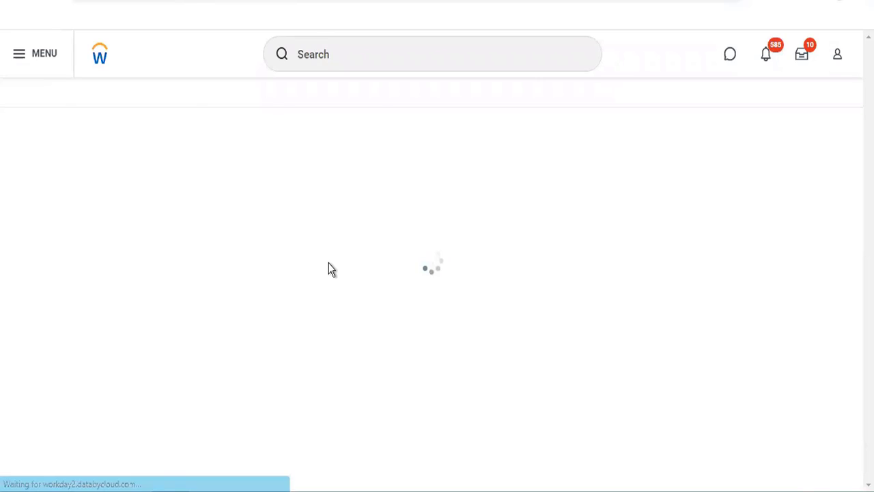
pyautogui.scroll(-10, 328, 269)
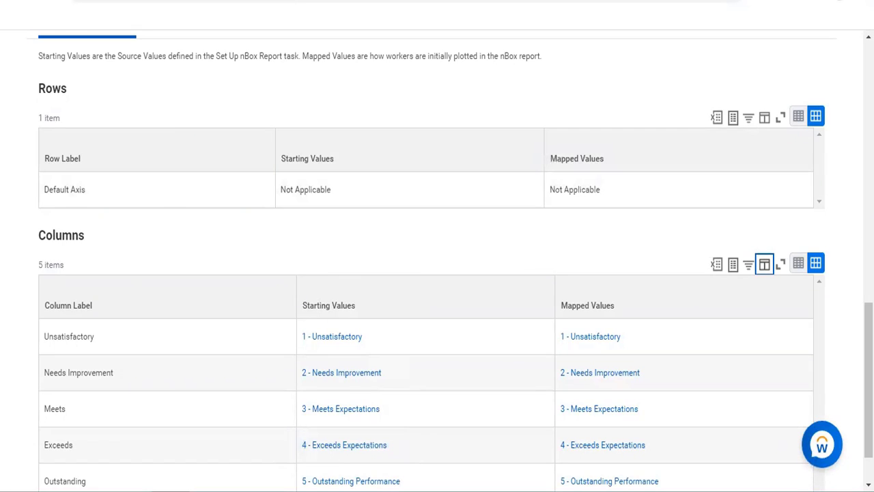
pyautogui.scroll(10, 437, 273)
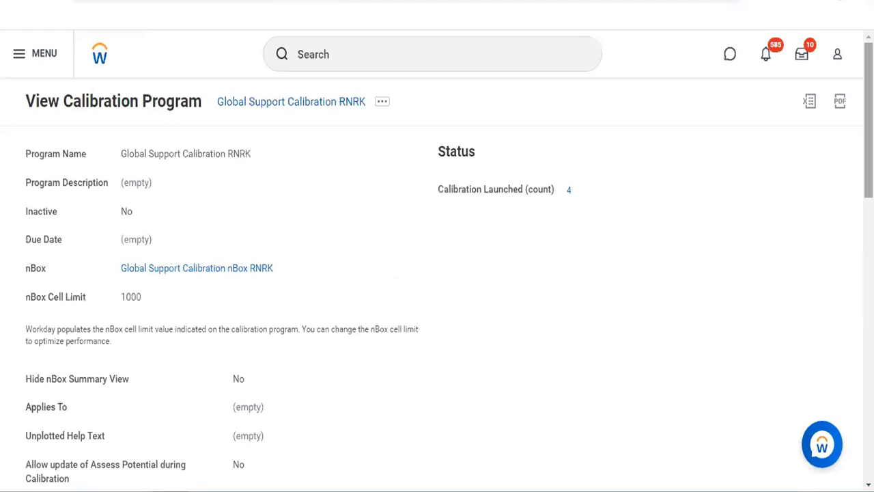
pyautogui.scroll(-3, 437, 273)
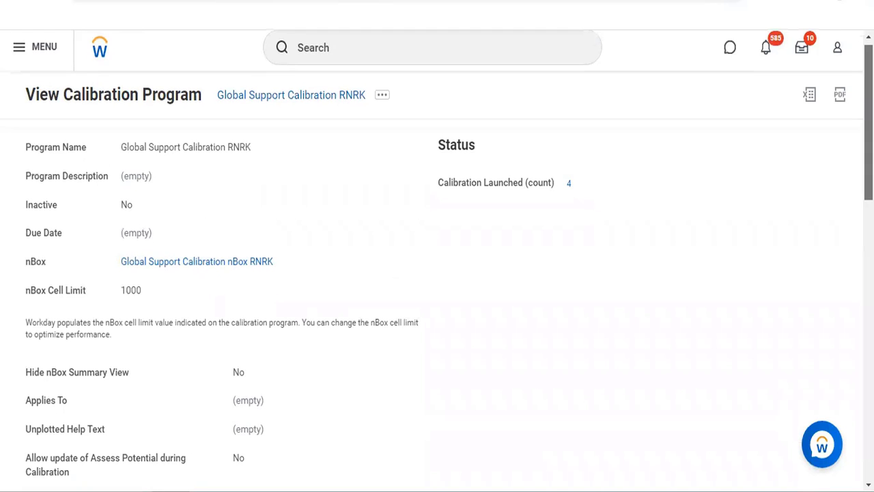
pyautogui.moveTo(868, 198); pyautogui.dragTo(869, 204)
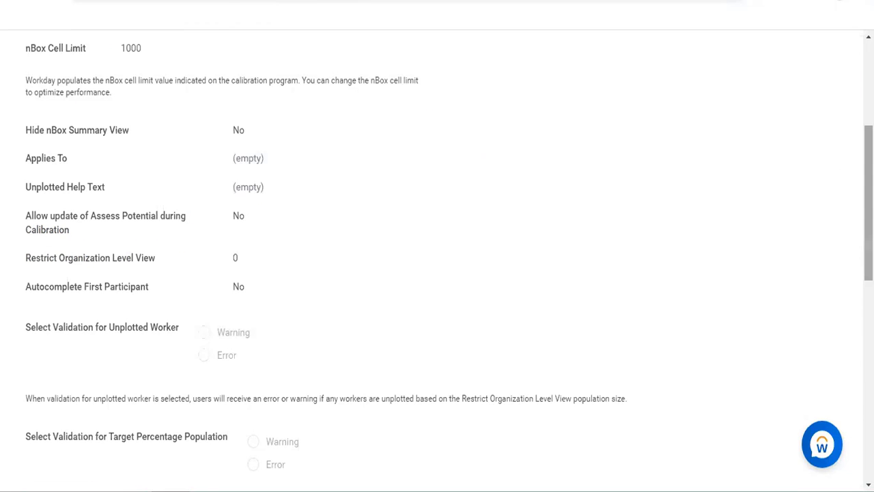
pyautogui.scroll(-3, 437, 252)
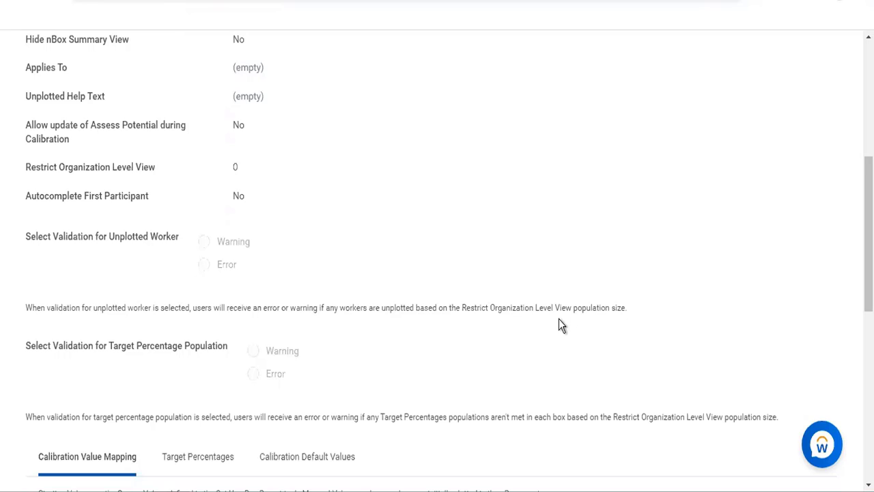
pyautogui.scroll(-1, 558, 319)
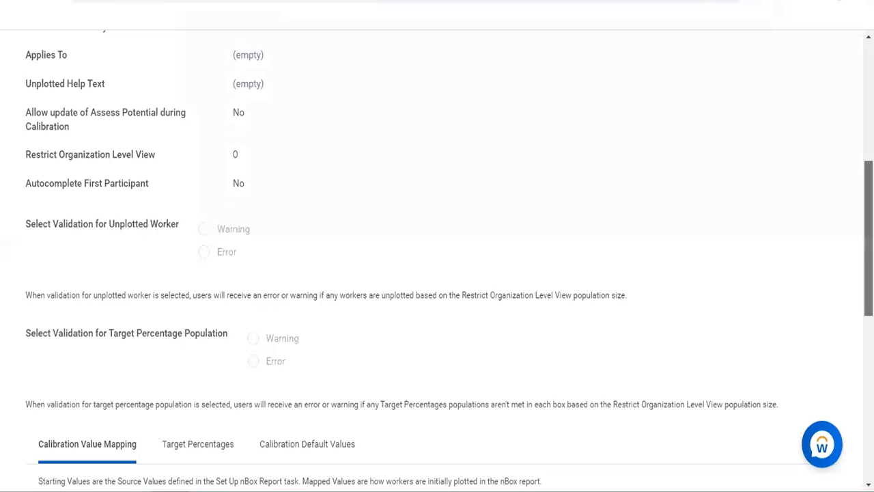
pyautogui.scroll(5, 437, 246)
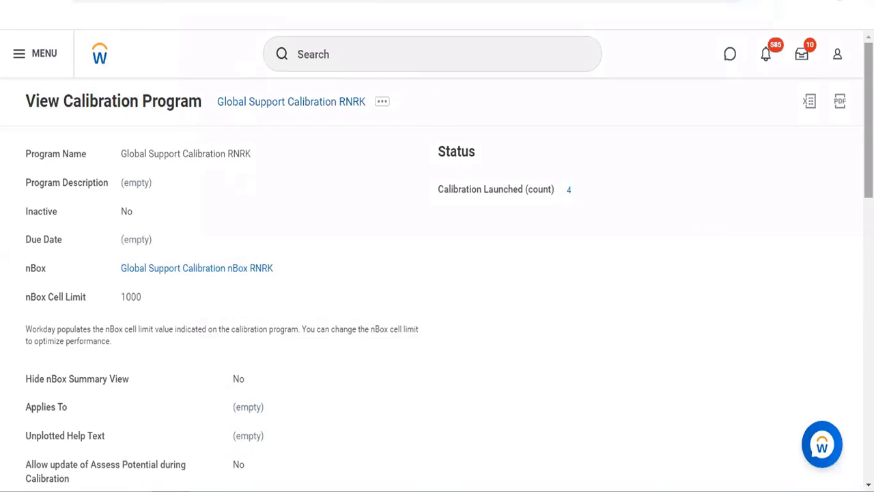
pyautogui.scroll(-3, 437, 259)
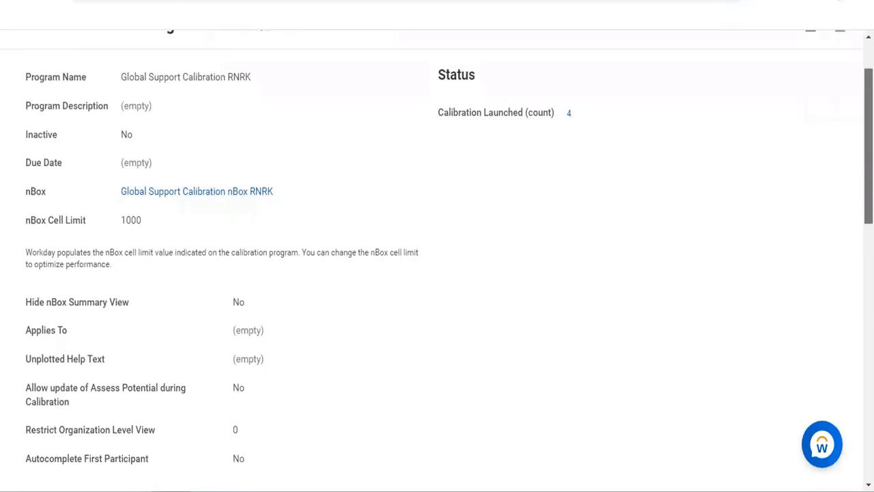
pyautogui.scroll(-1, 437, 260)
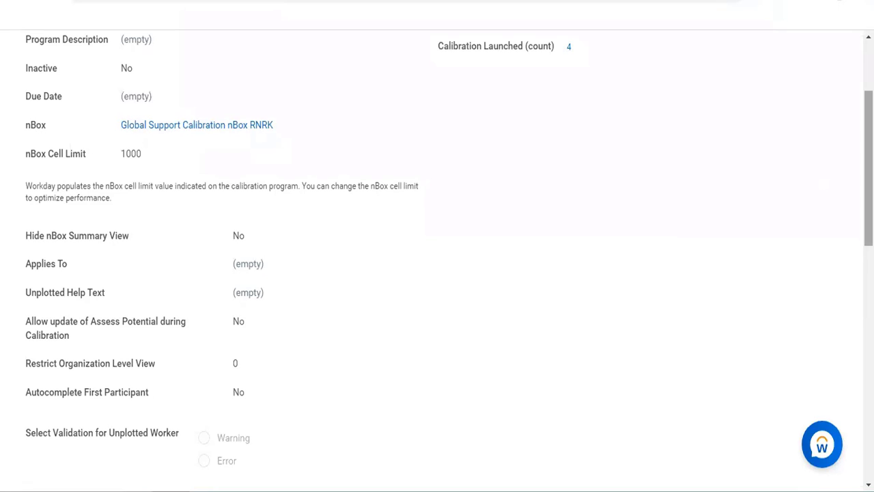
pyautogui.scroll(-3, 505, 343)
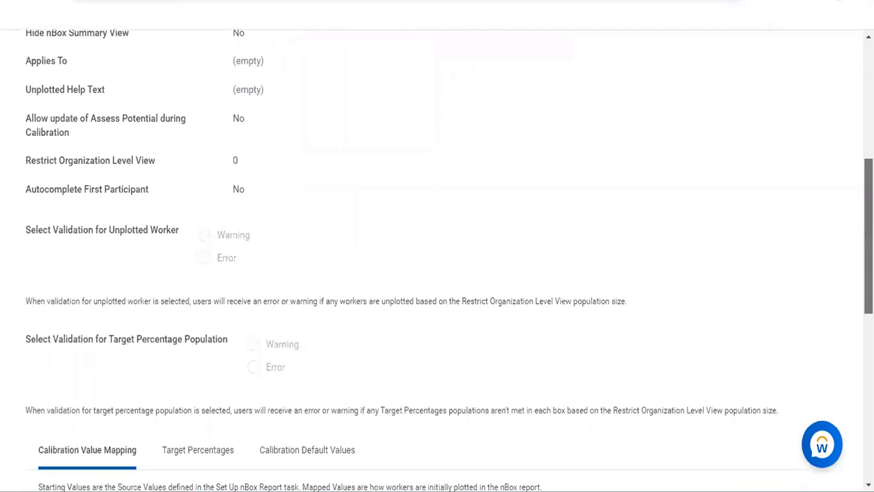
pyautogui.scroll(-1, 449, 260)
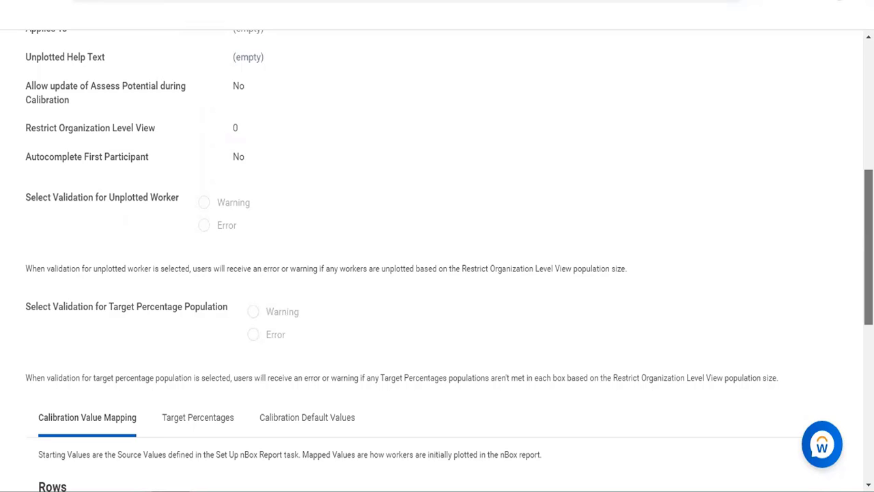
# Examine the program's Calibration Value Mapping, comparing the starting and mapped values of its rows and columns.
pyautogui.scroll(-3, 437, 274)
pyautogui.scroll(-1, 365, 316)
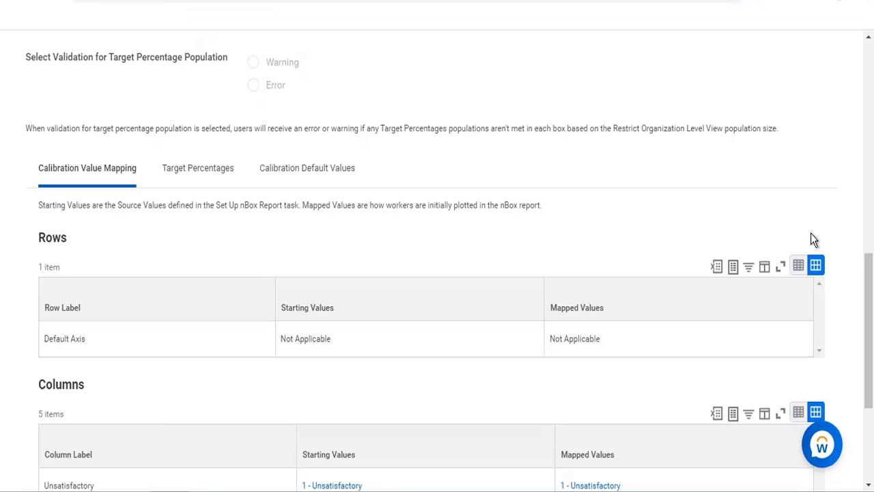
pyautogui.moveTo(868, 331); pyautogui.dragTo(868, 373)
pyautogui.scroll(-1, 319, 307)
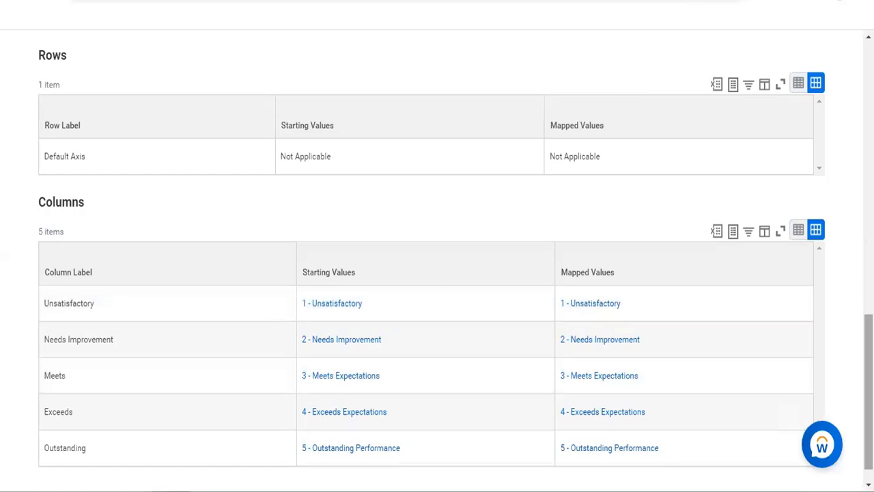
pyautogui.moveTo(869, 362); pyautogui.dragTo(868, 373)
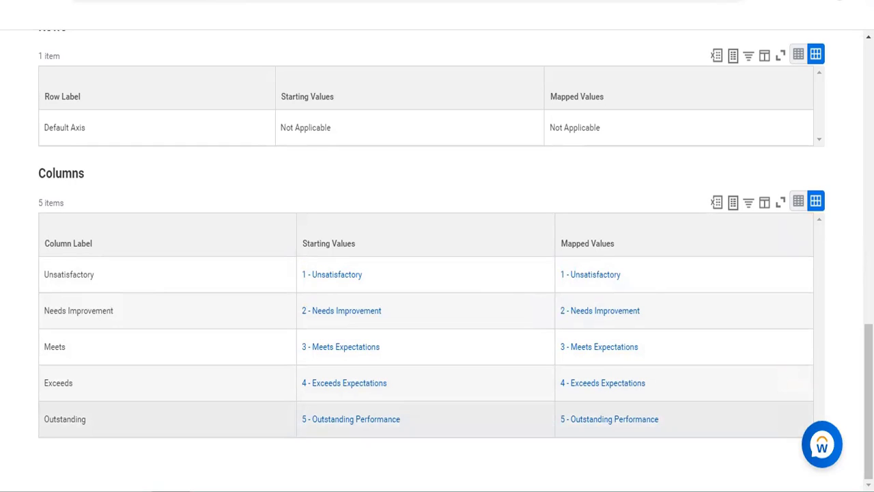
pyautogui.scroll(1, 437, 255)
pyautogui.scroll(1, 437, 255)
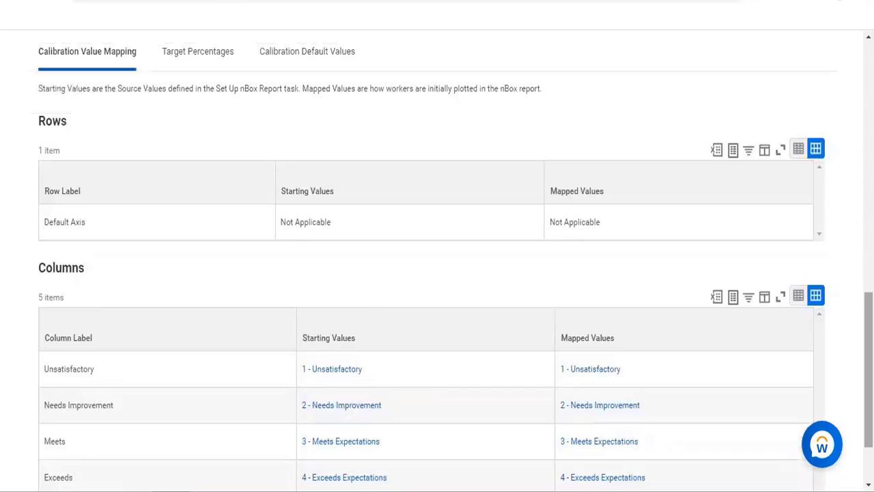
pyautogui.scroll(-1, 437, 262)
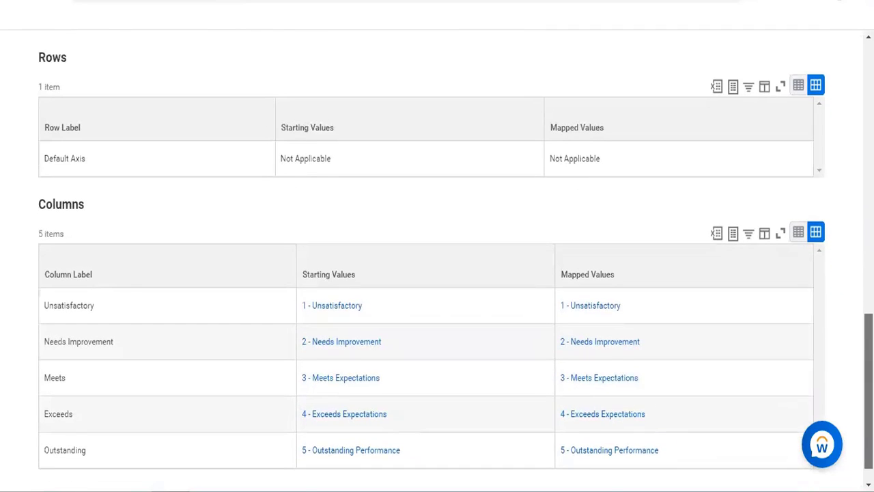
pyautogui.scroll(2, 405, 272)
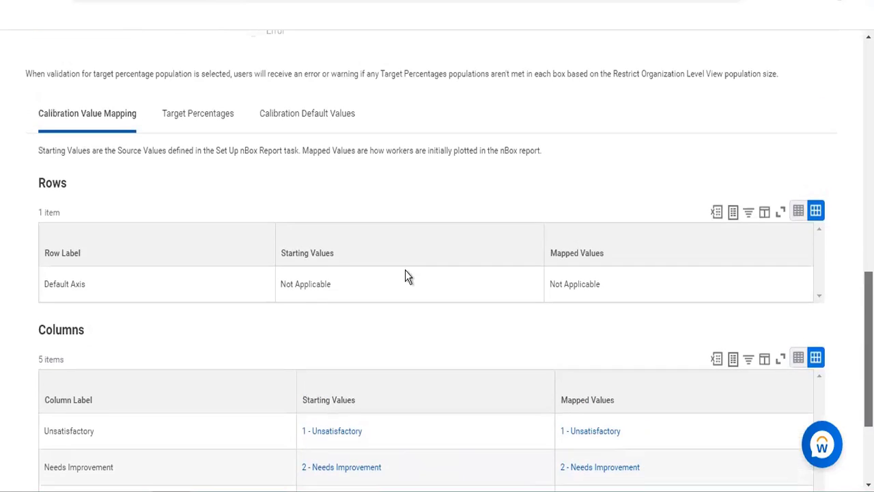
pyautogui.scroll(3, 405, 272)
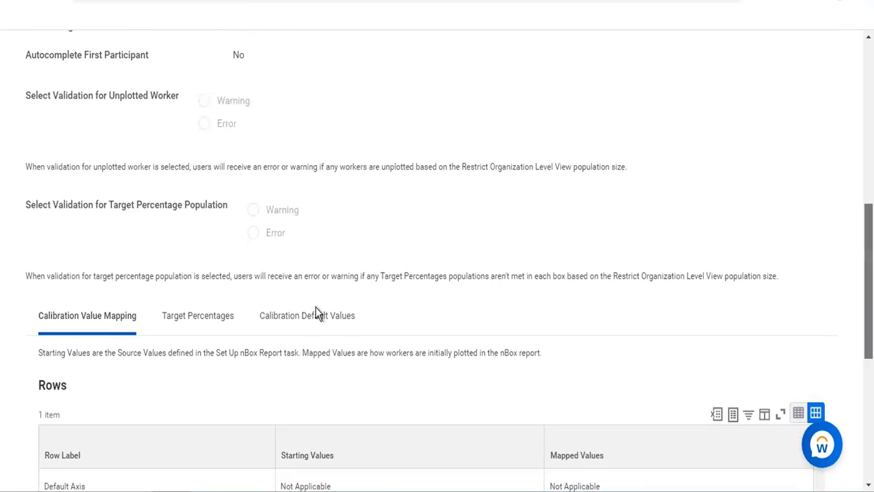